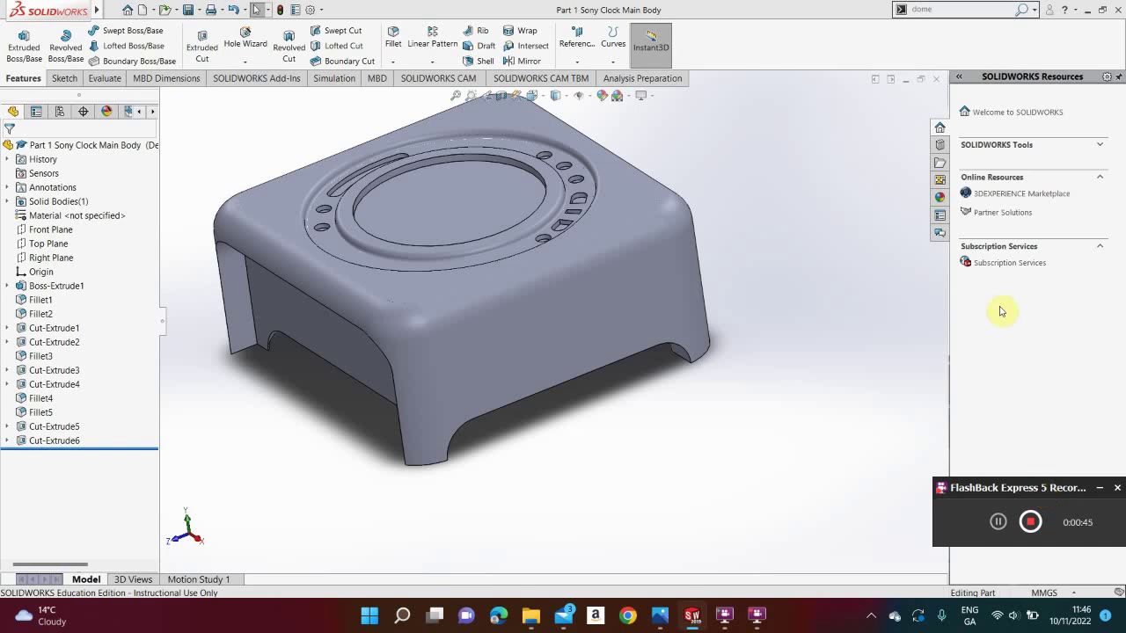
Orbit and zoom the clock body until its long side face is in view.
middle_click_drag(558, 226, 515, 258)
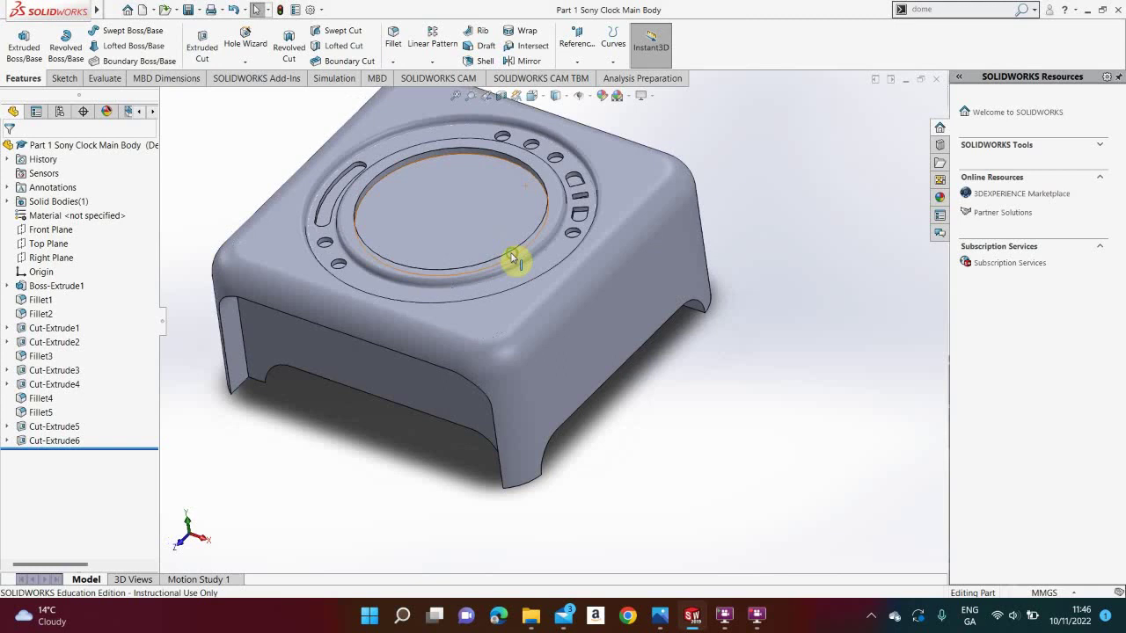
scroll(518, 259, "down", 3)
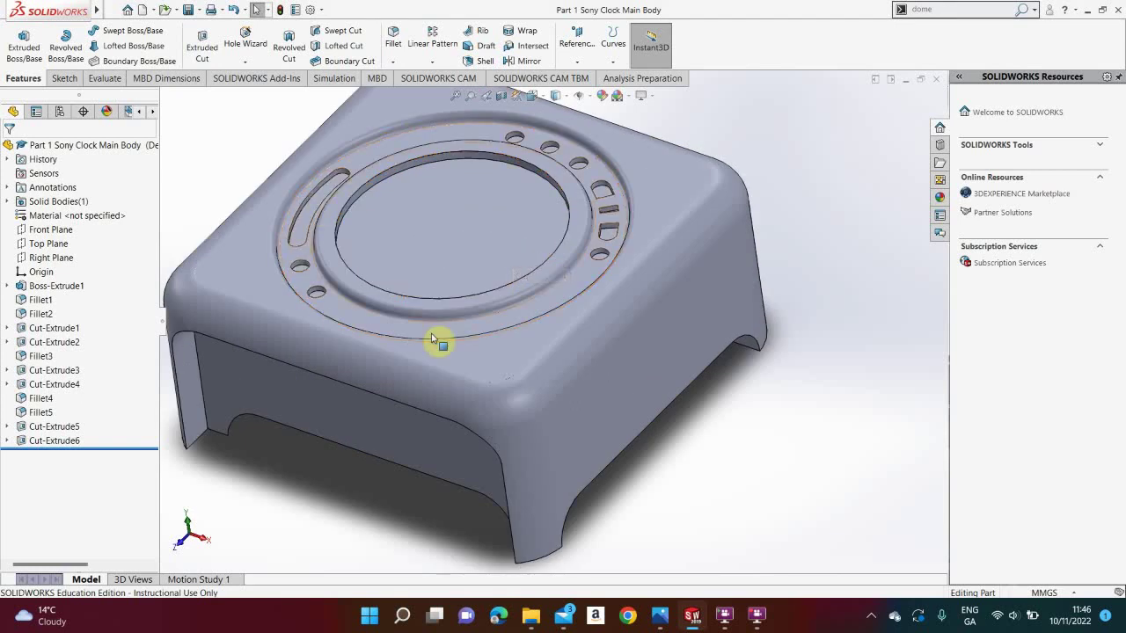
middle_click_drag(678, 346, 615, 220)
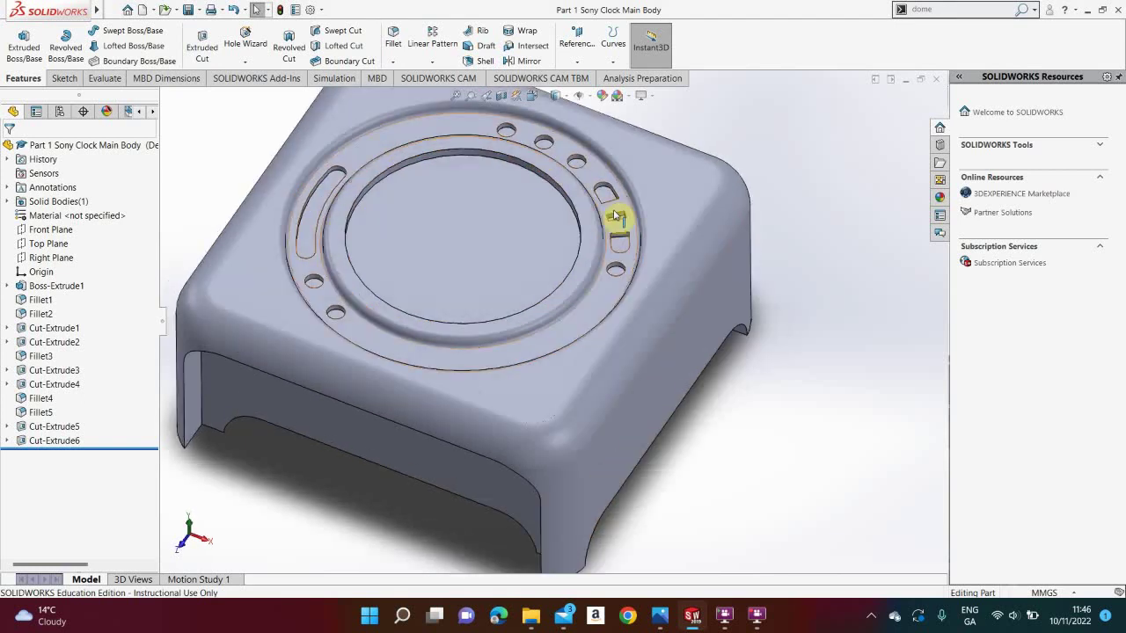
middle_click_drag(575, 340, 620, 332)
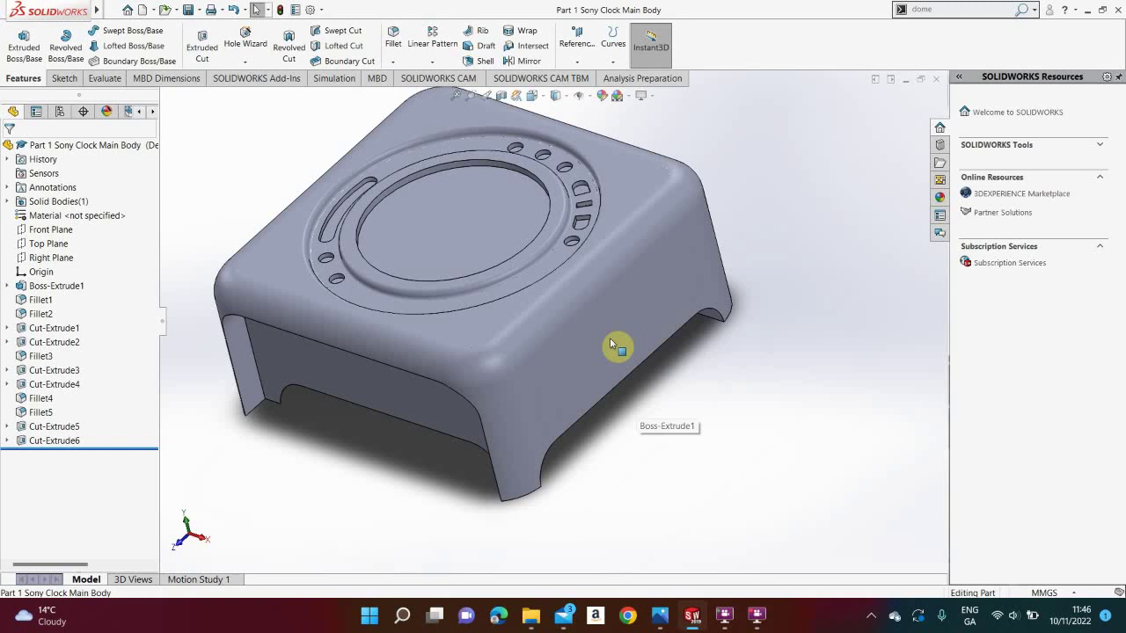
middle_click_drag(650, 363, 651, 321)
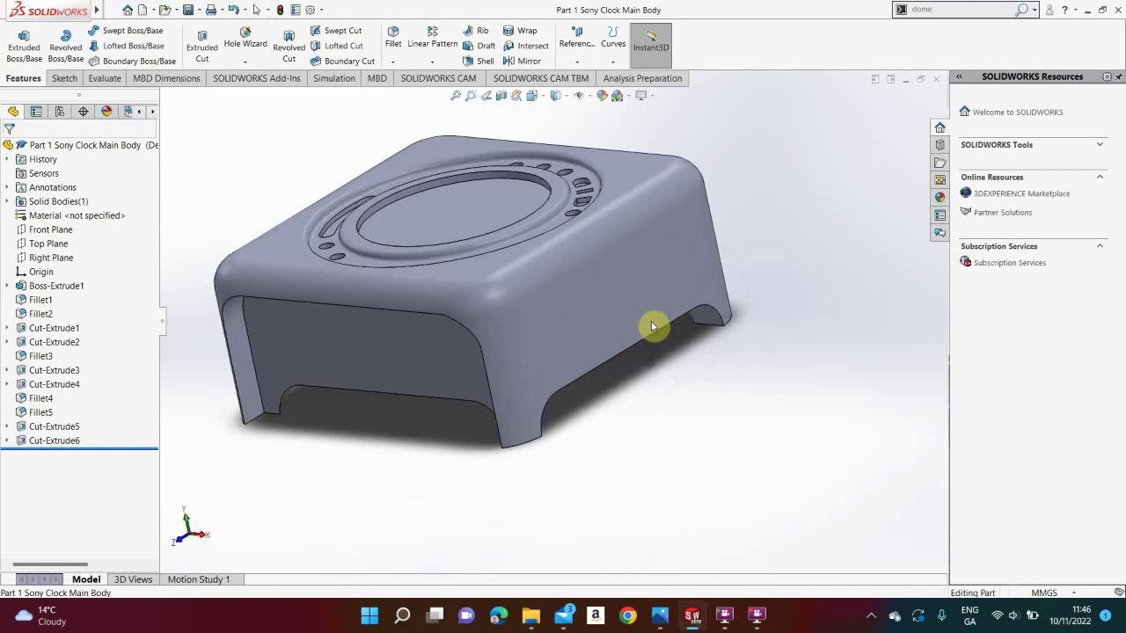
Start a new sketch on the long side face and view it Normal To.
right_click(624, 281)
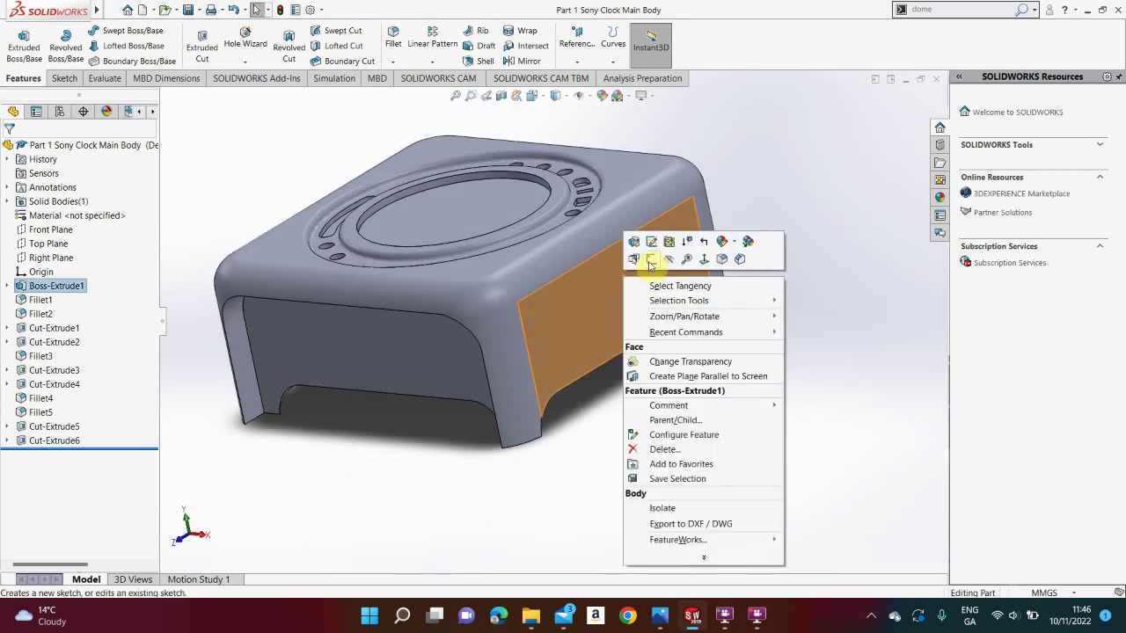
left_click(651, 259)
key("space")
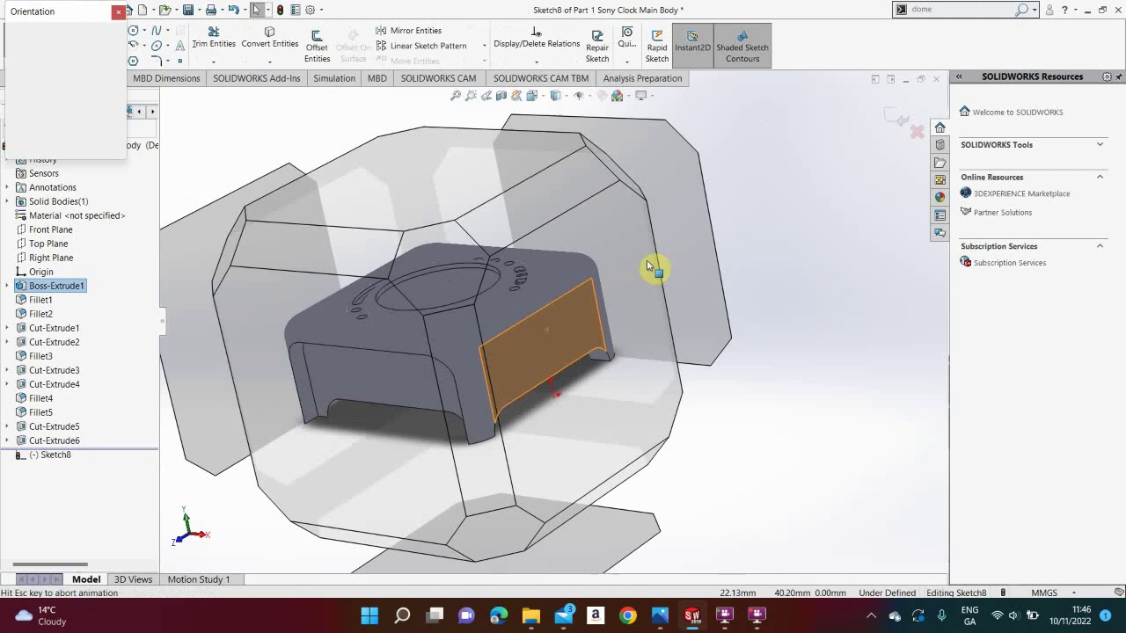
left_click(117, 84)
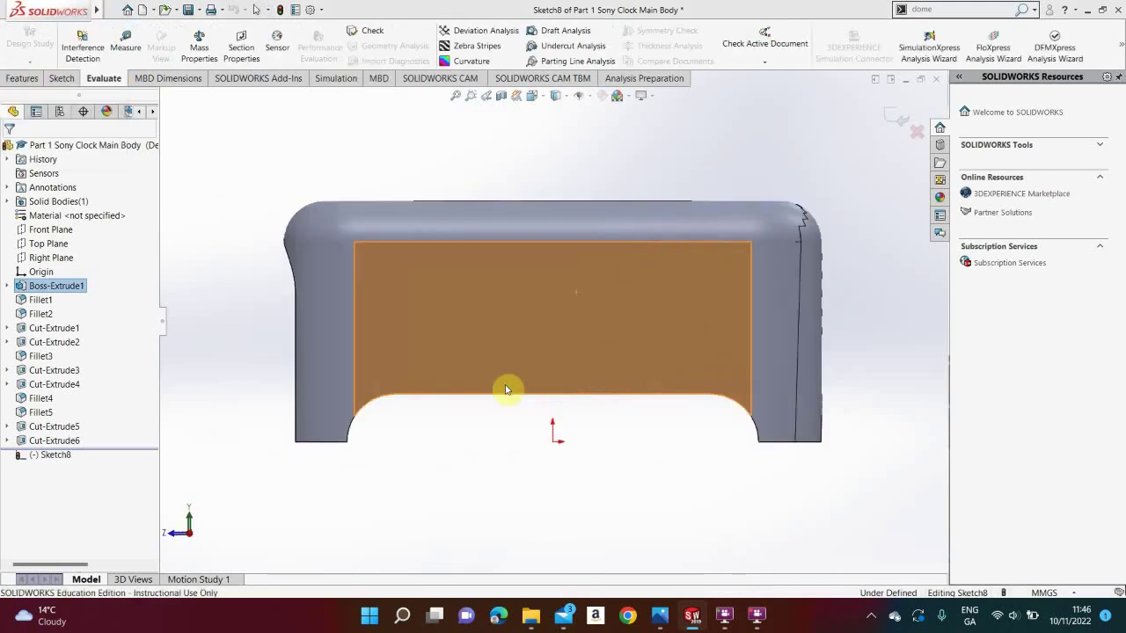
scroll(606, 380, "down", 2)
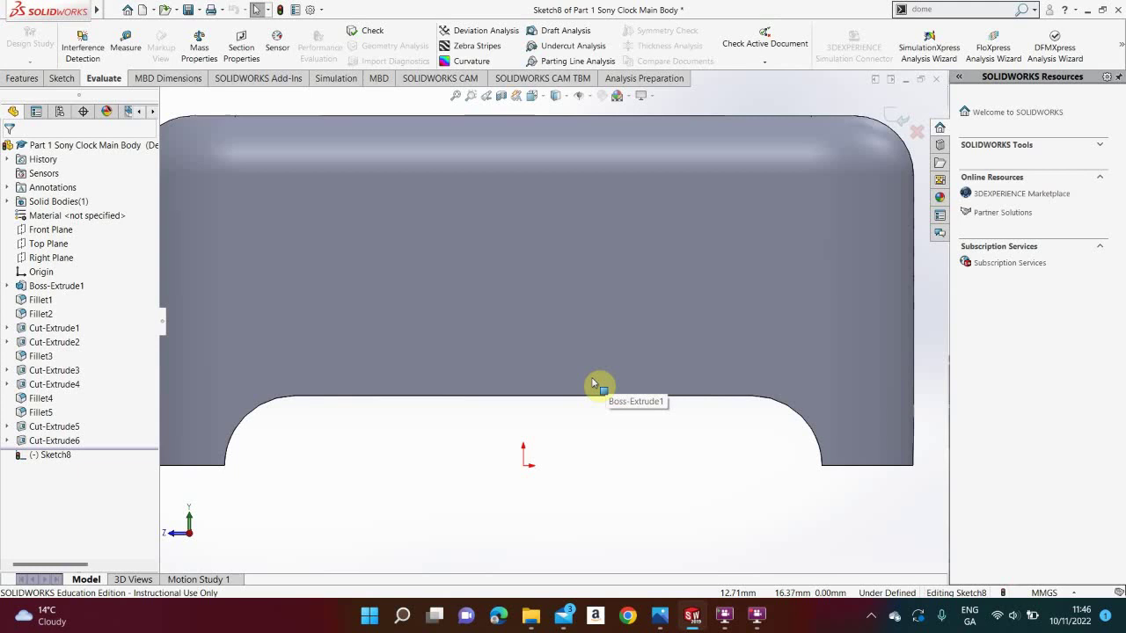
Draw three corner rectangles: one low at left, one low at right, one small higher in the middle.
left_click(71, 80)
left_click(120, 45)
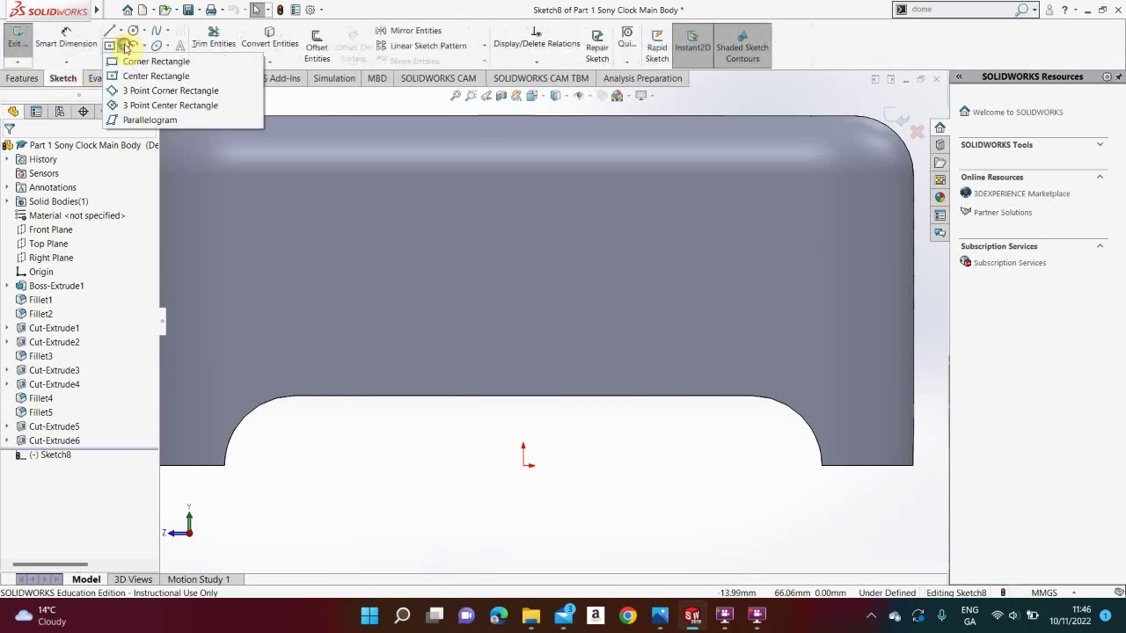
left_click(141, 61)
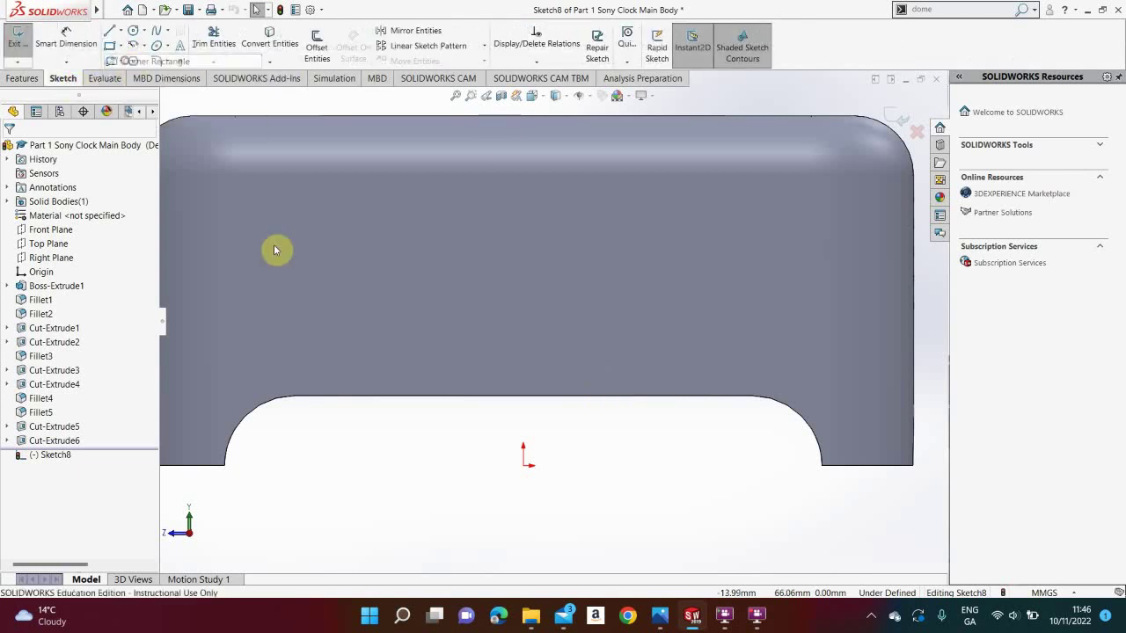
left_click(326, 291)
left_click(449, 309)
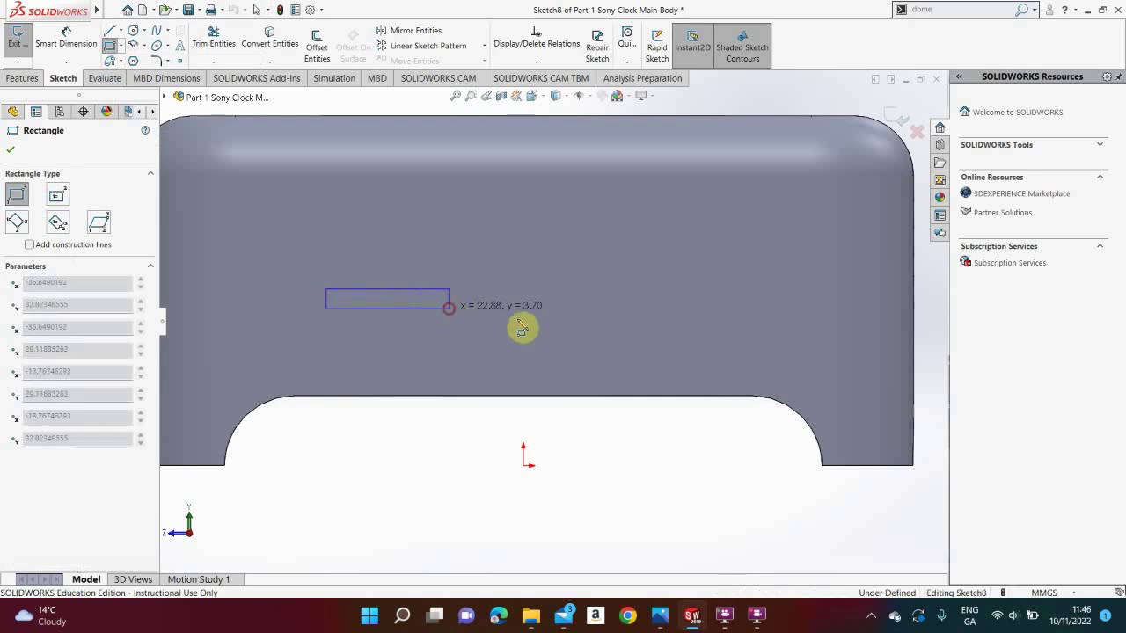
left_click(688, 290)
left_click(776, 309)
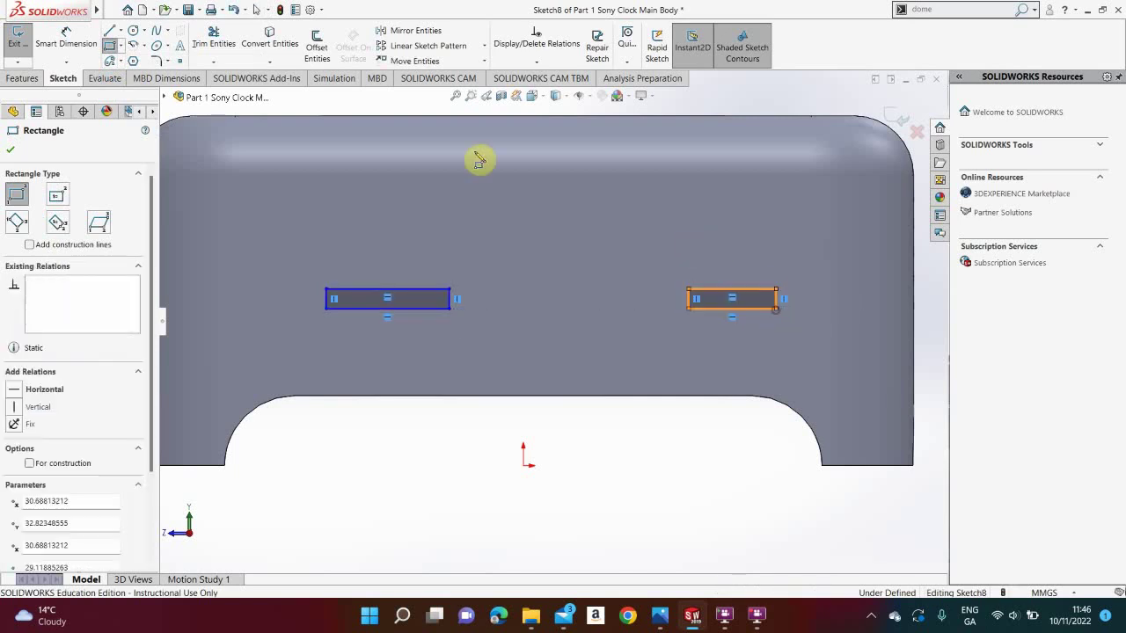
left_click(504, 224)
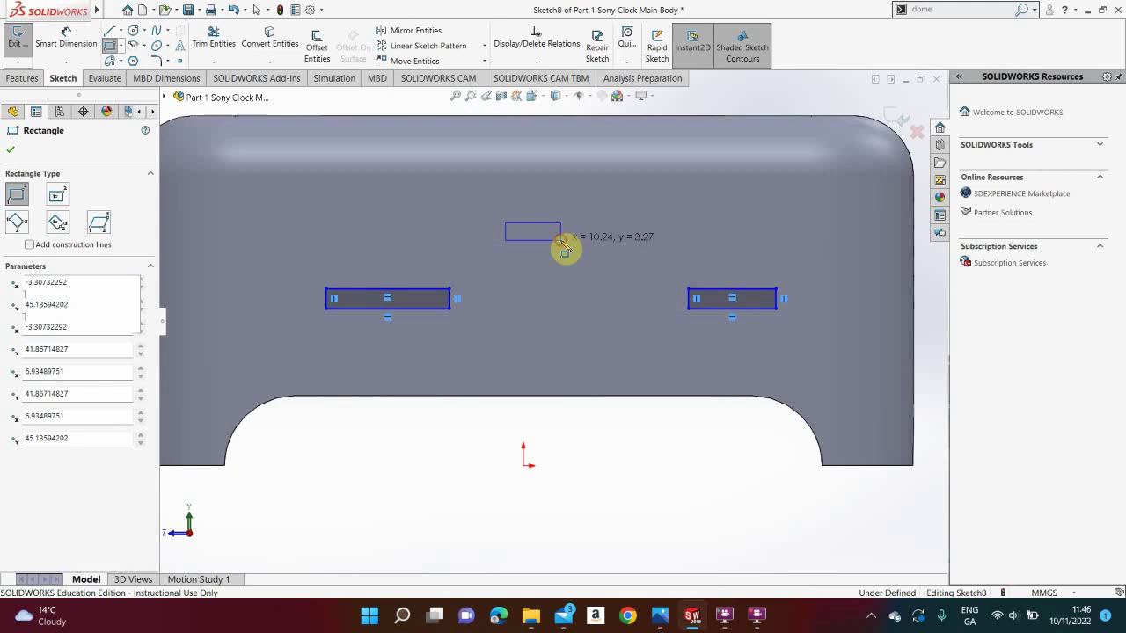
left_click(562, 241)
left_click(66, 37)
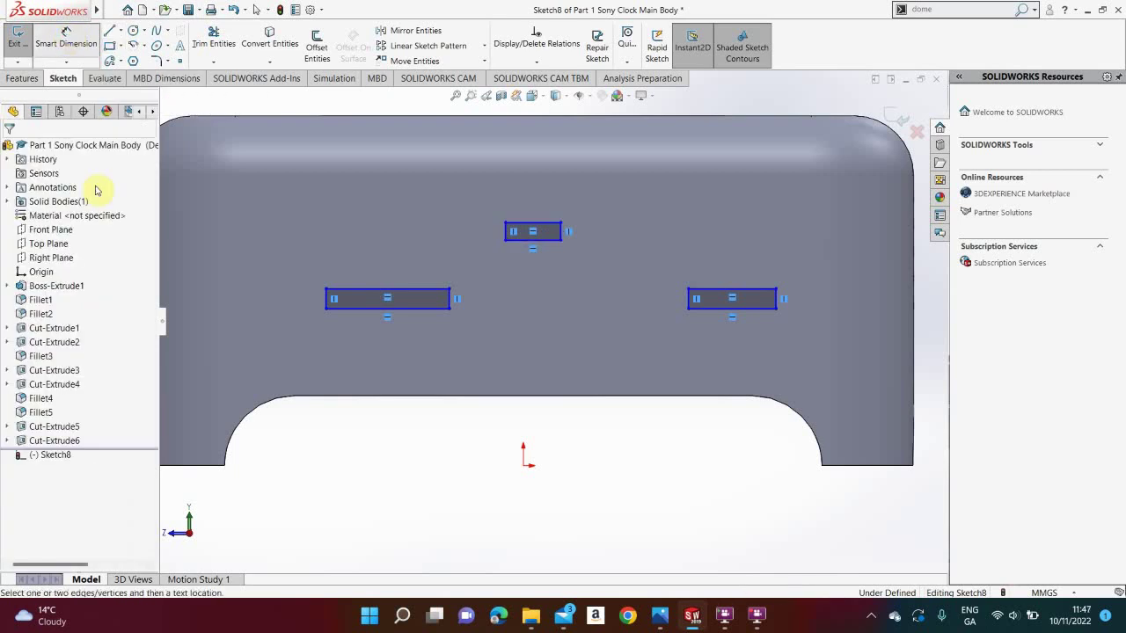
Dimension the left, right and middle rectangles to 4 mm high each.
left_click(327, 302)
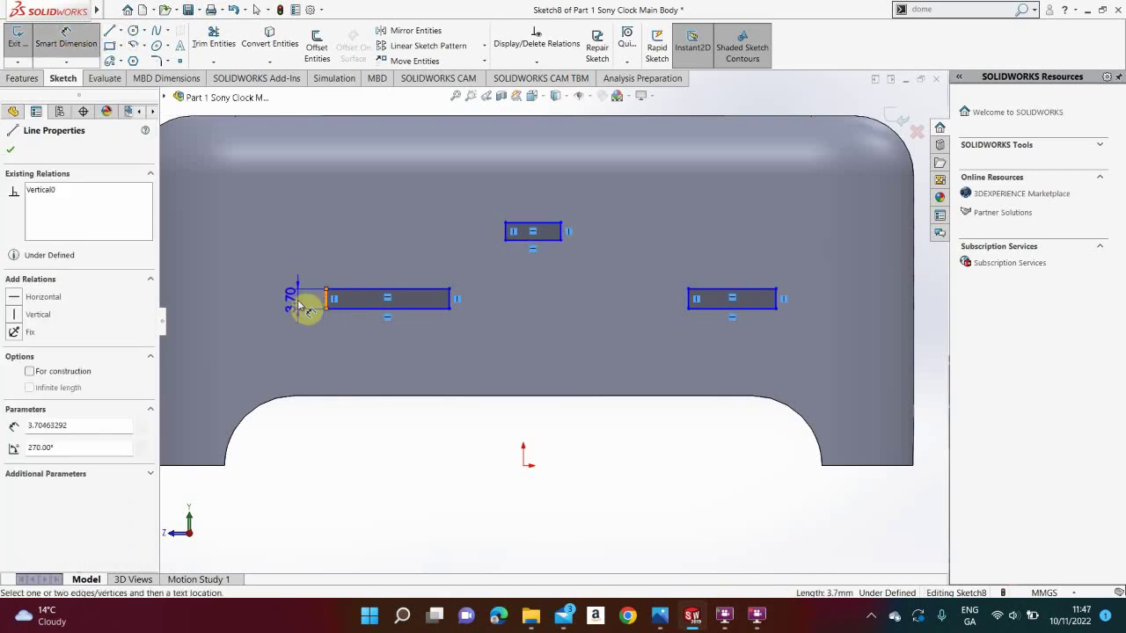
left_click(299, 305)
type("463292mm")
key("Return")
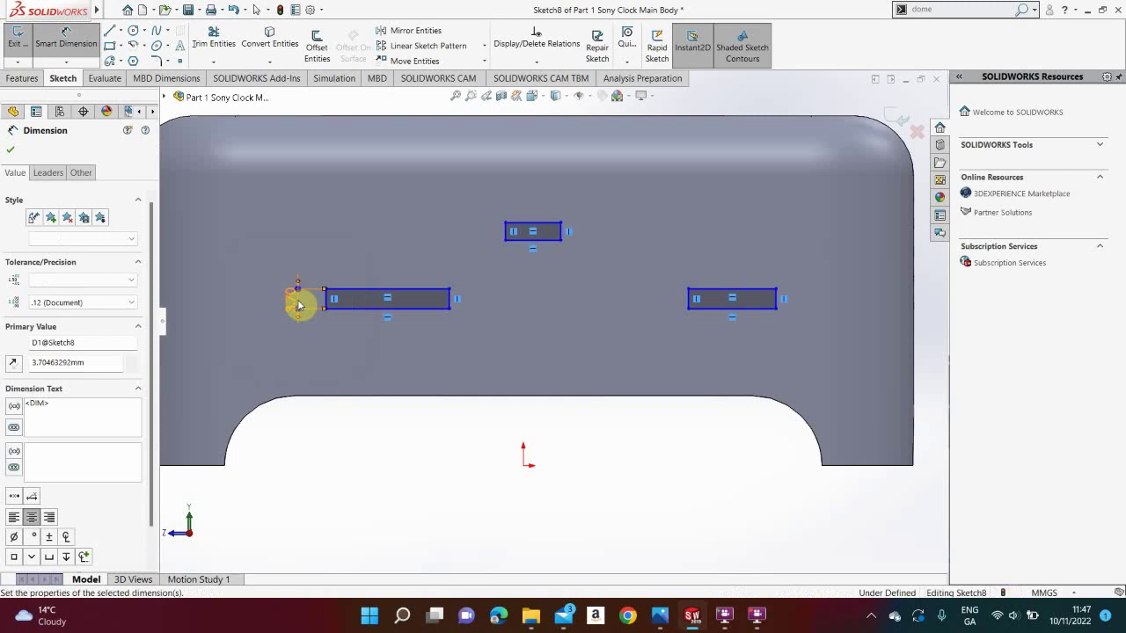
left_click(778, 305)
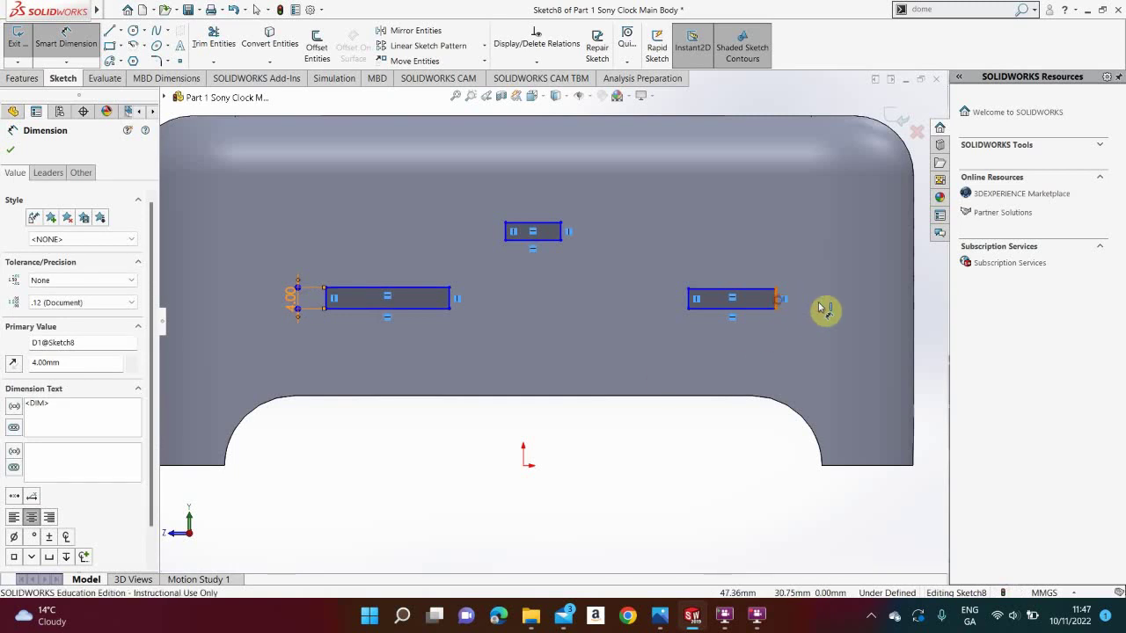
left_click(823, 306)
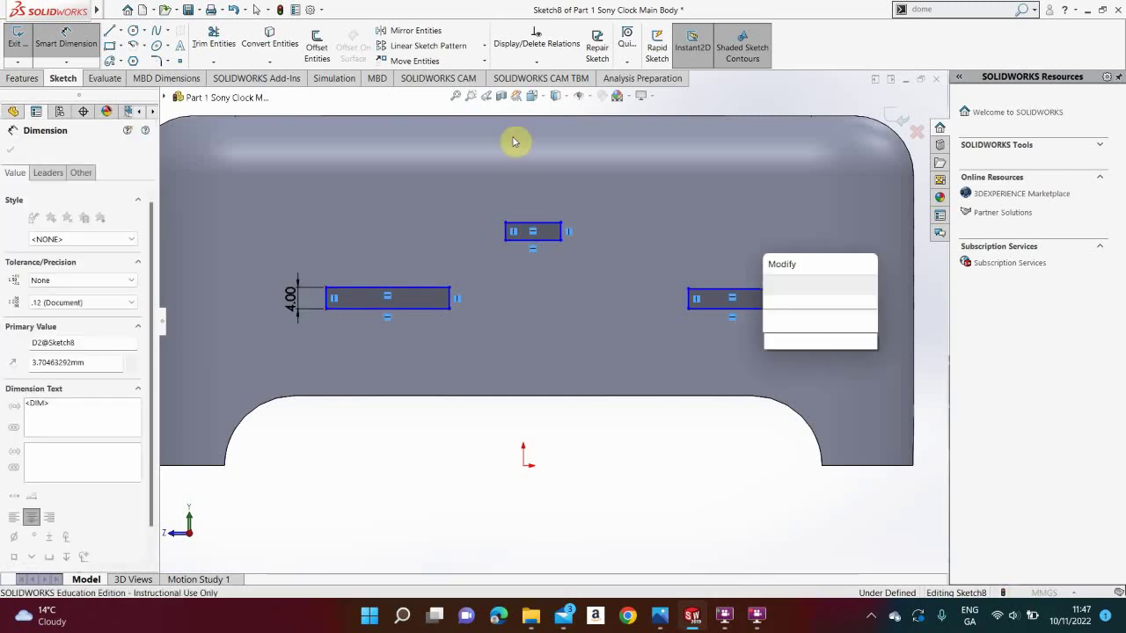
type("4")
key("Return")
left_click(561, 234)
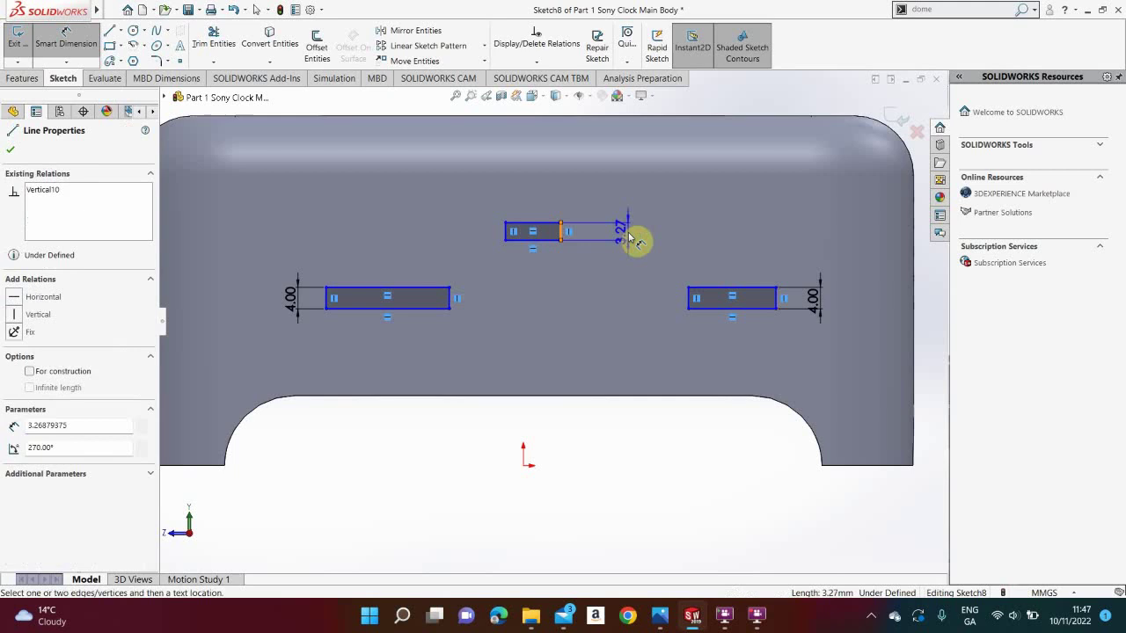
left_click(632, 237)
type("4")
key("Return")
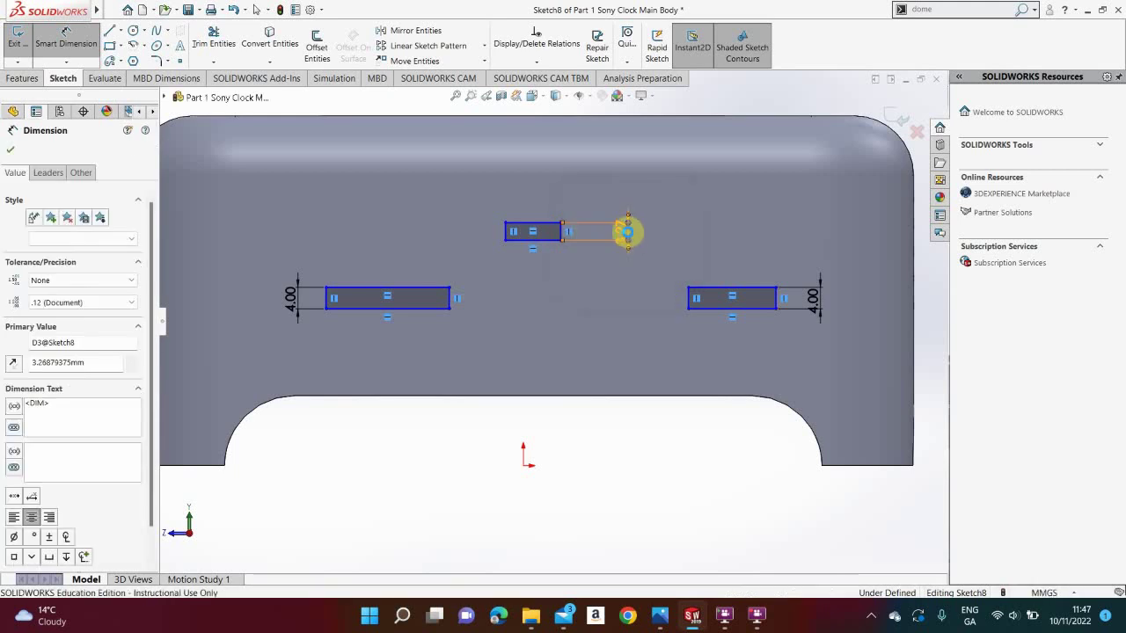
Set the rectangle widths to 30 mm (left), 20 mm (right) and 10 mm (middle).
left_click(388, 288)
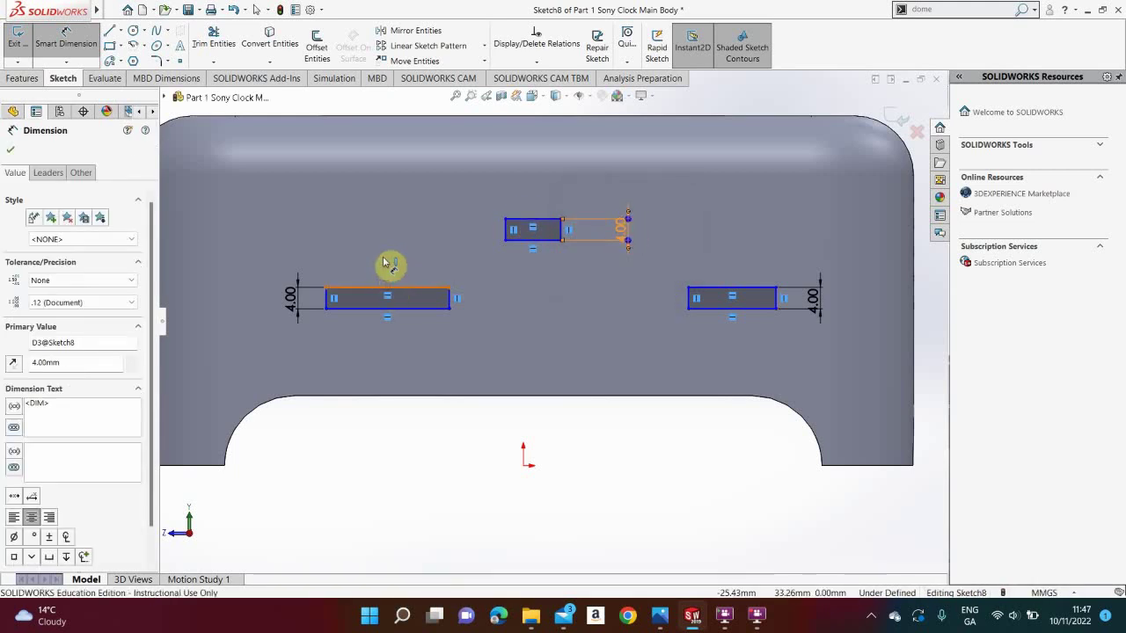
left_click(384, 260)
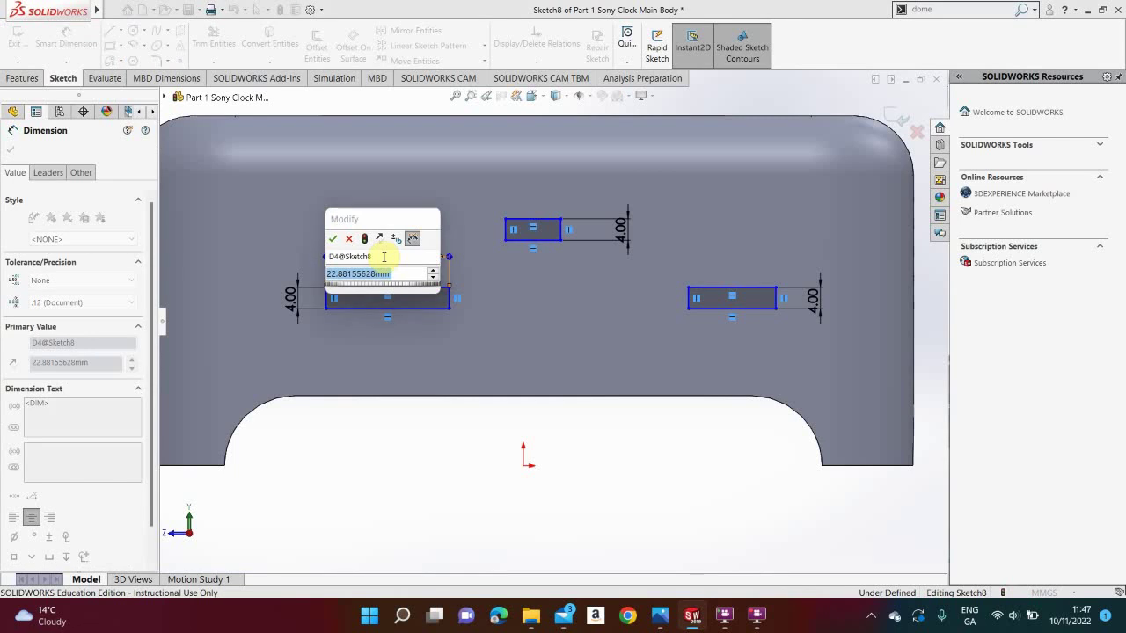
type("30")
key("Return")
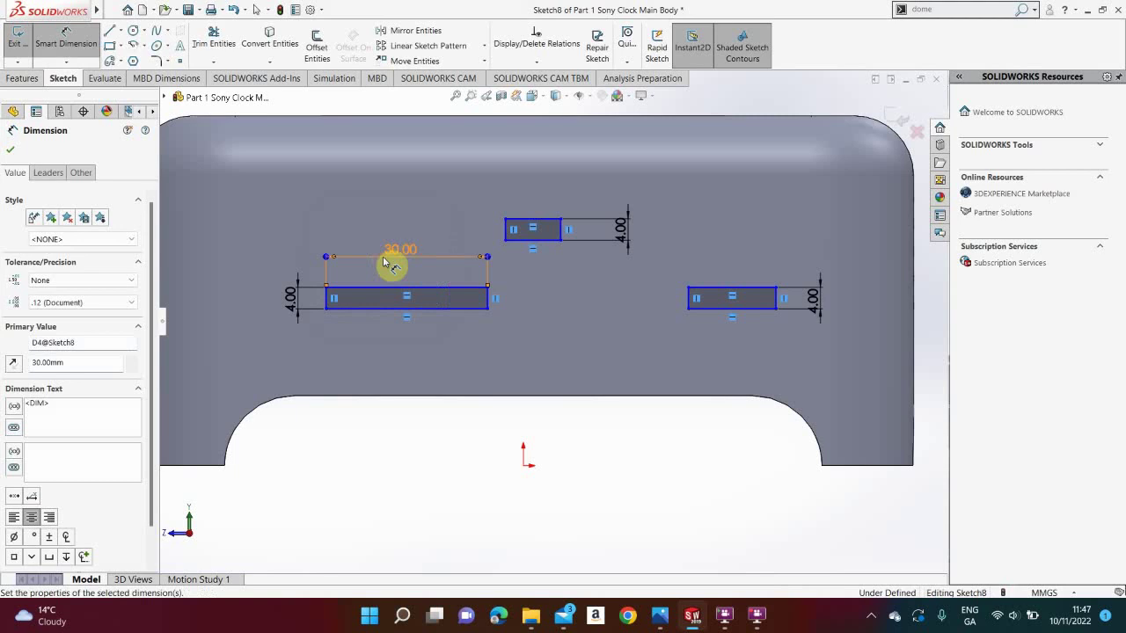
left_click(727, 288)
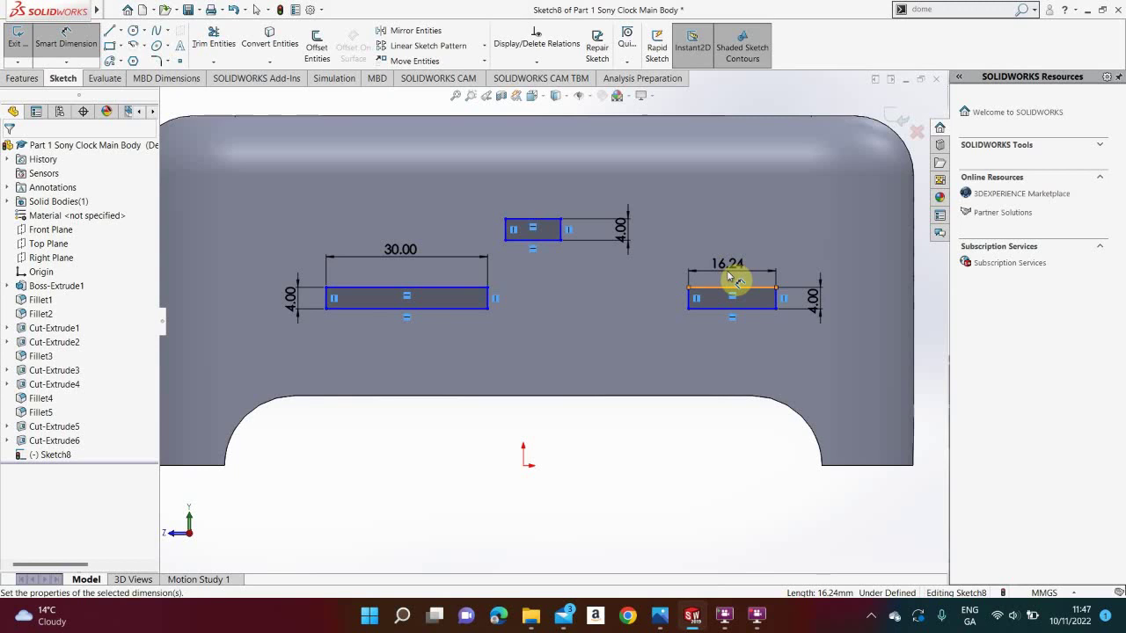
left_click(728, 278)
type("20")
key("Return")
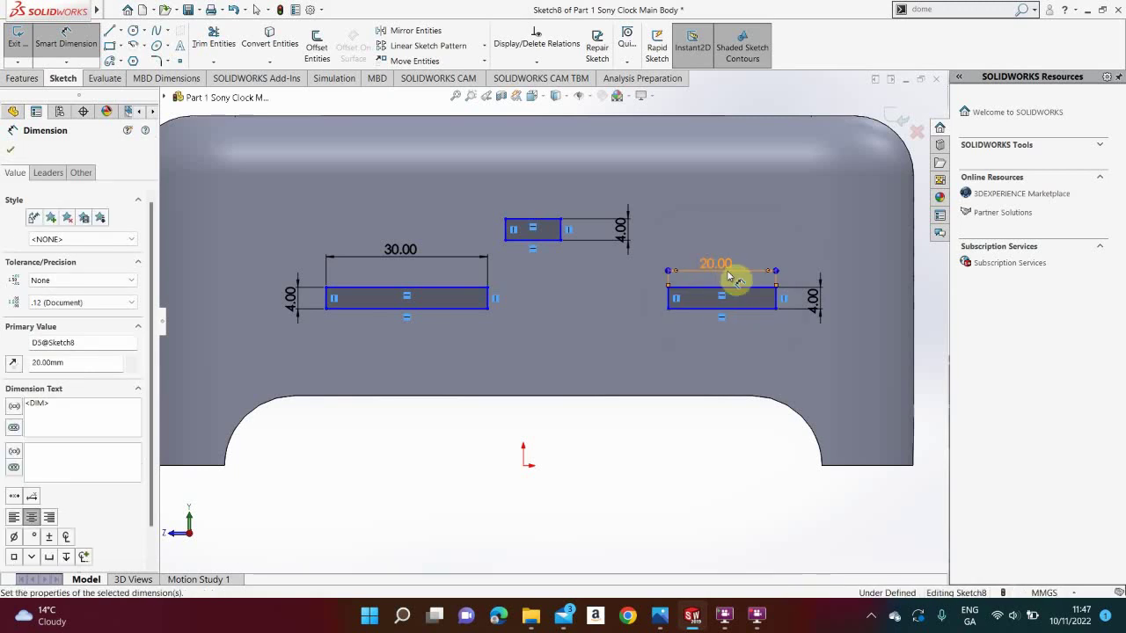
left_click(545, 203)
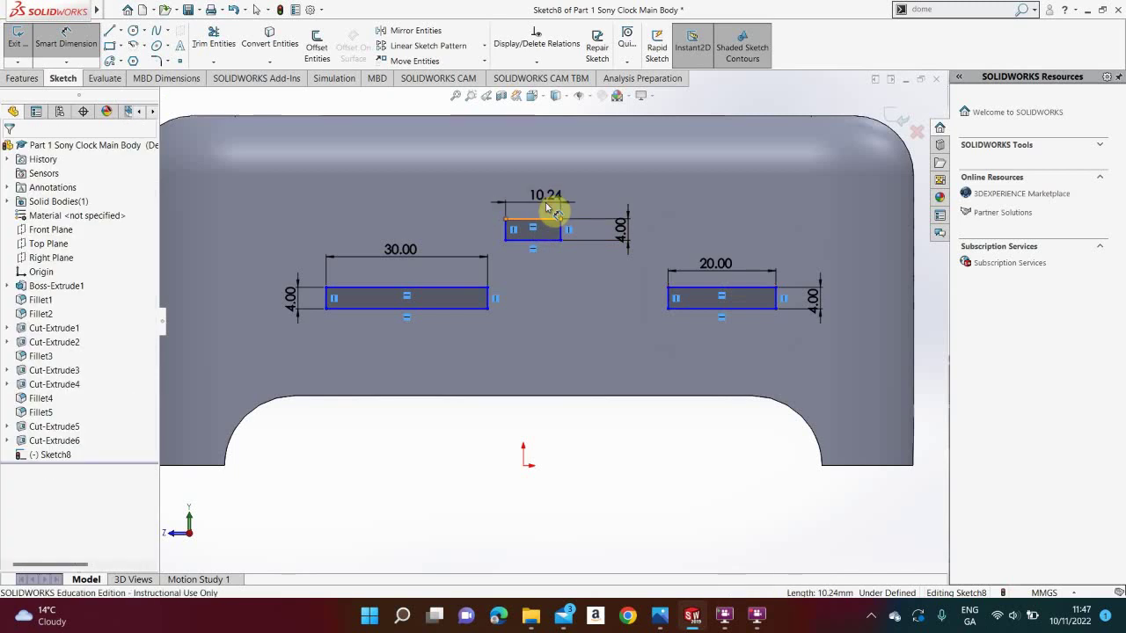
left_click(553, 209)
type("10")
key("Return")
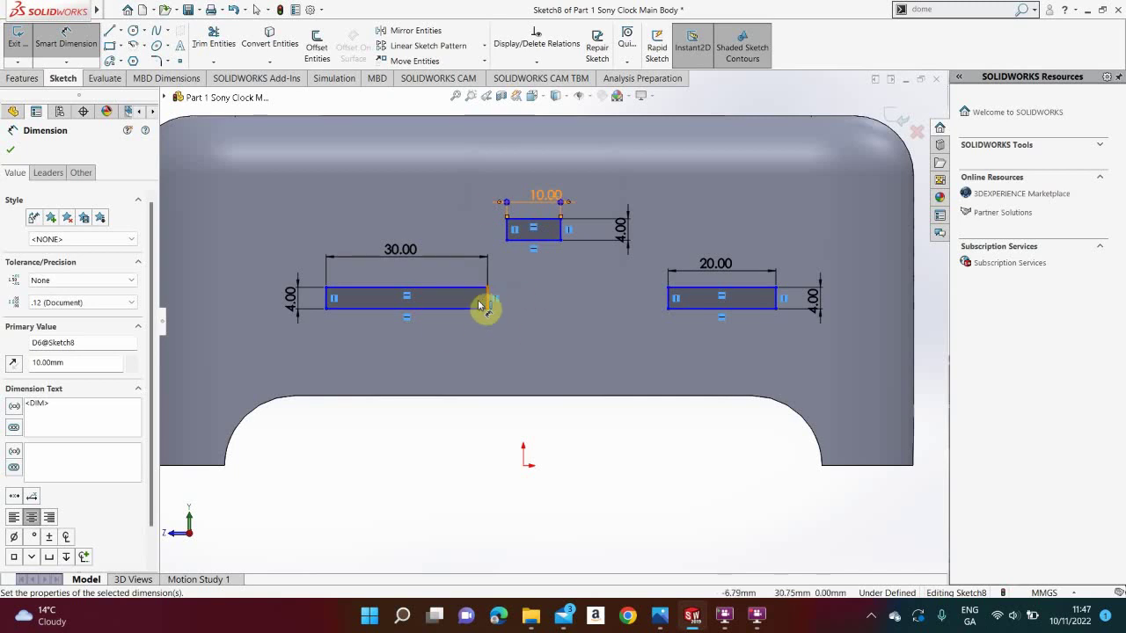
Place the two side rectangles 15 mm and the small one 30 mm above the lower edge.
left_click(452, 310)
left_click(455, 396)
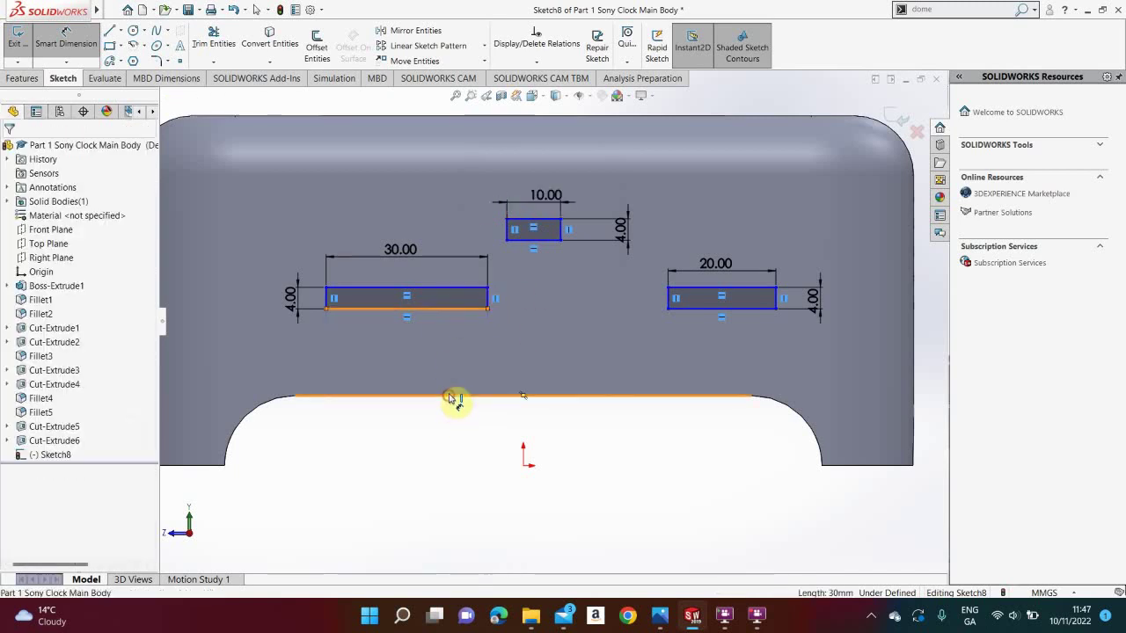
left_click(390, 369)
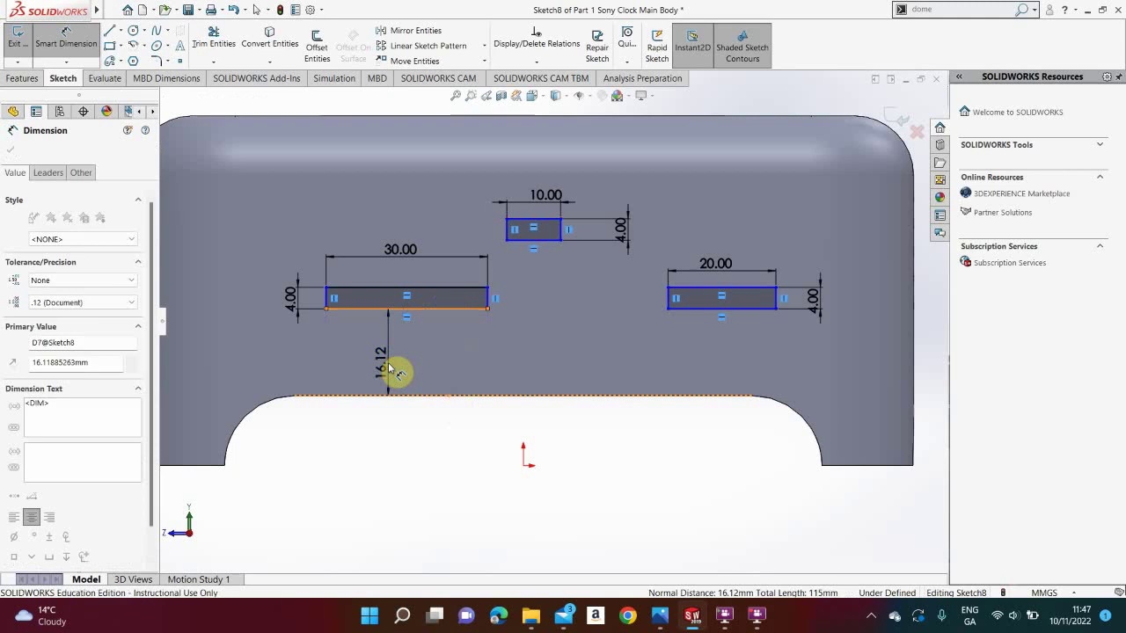
type("15")
key("Return")
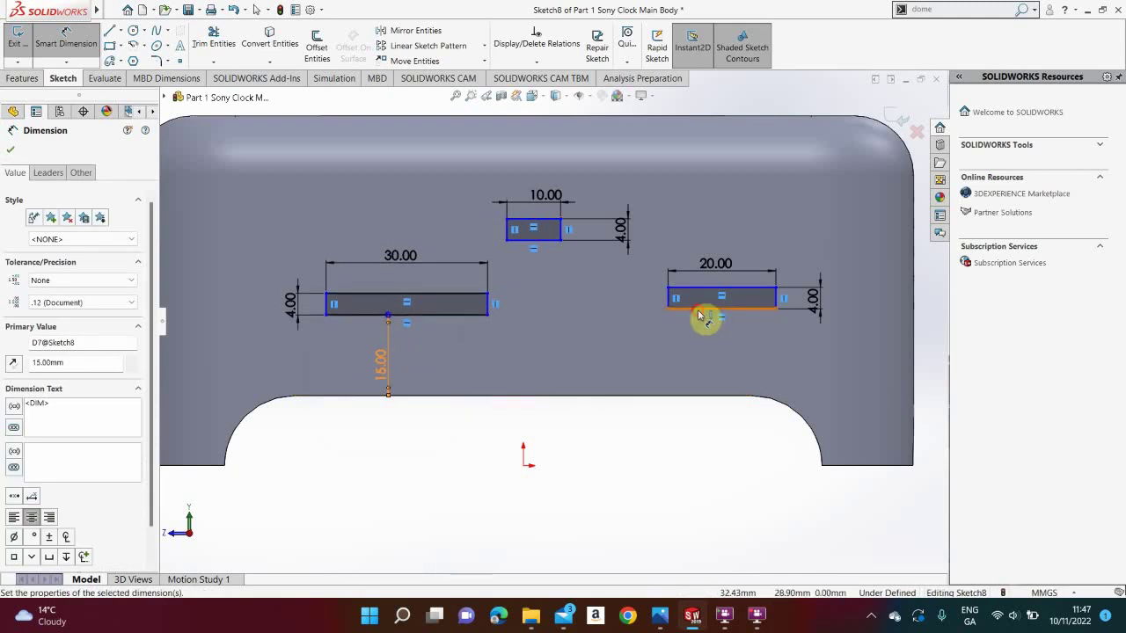
left_click(704, 395)
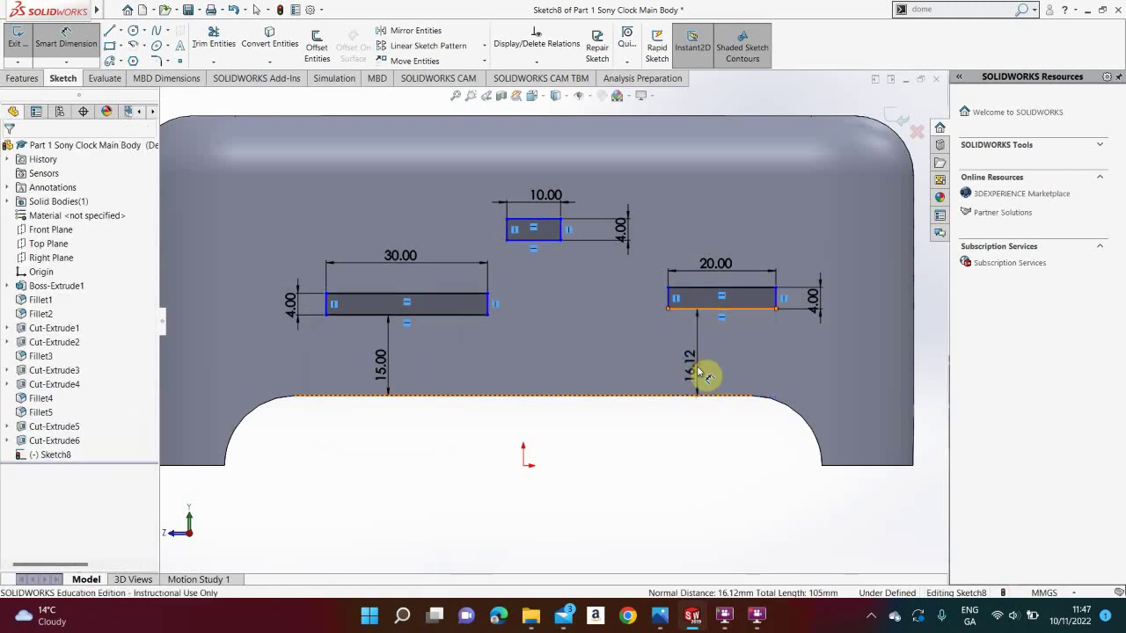
left_click(704, 375)
type("15")
key("Return")
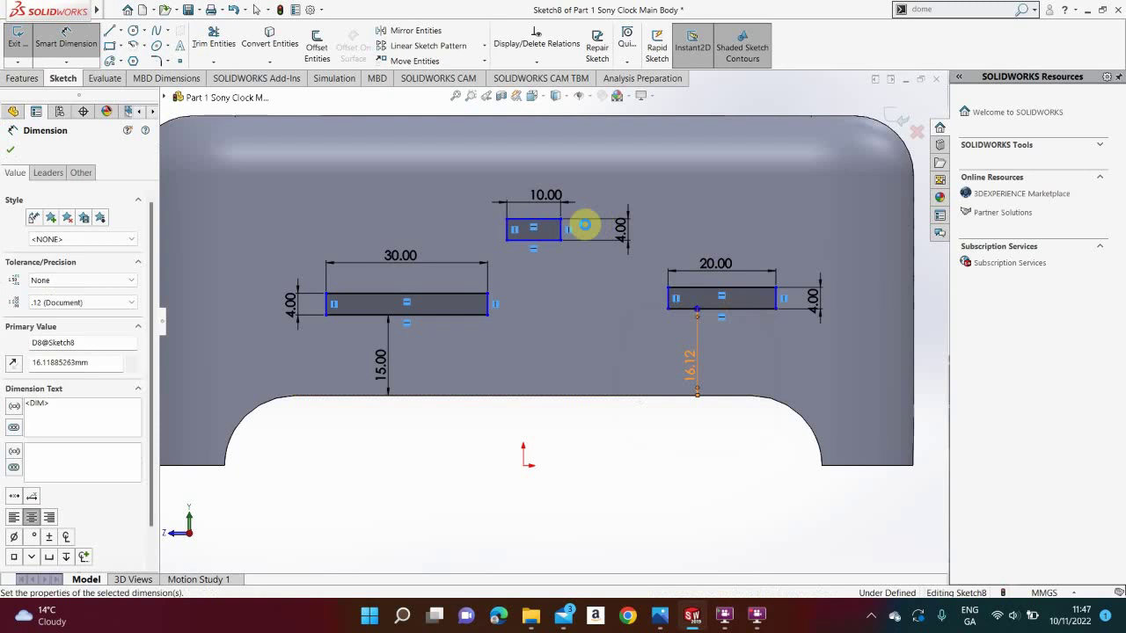
left_click(556, 239)
left_click(569, 396)
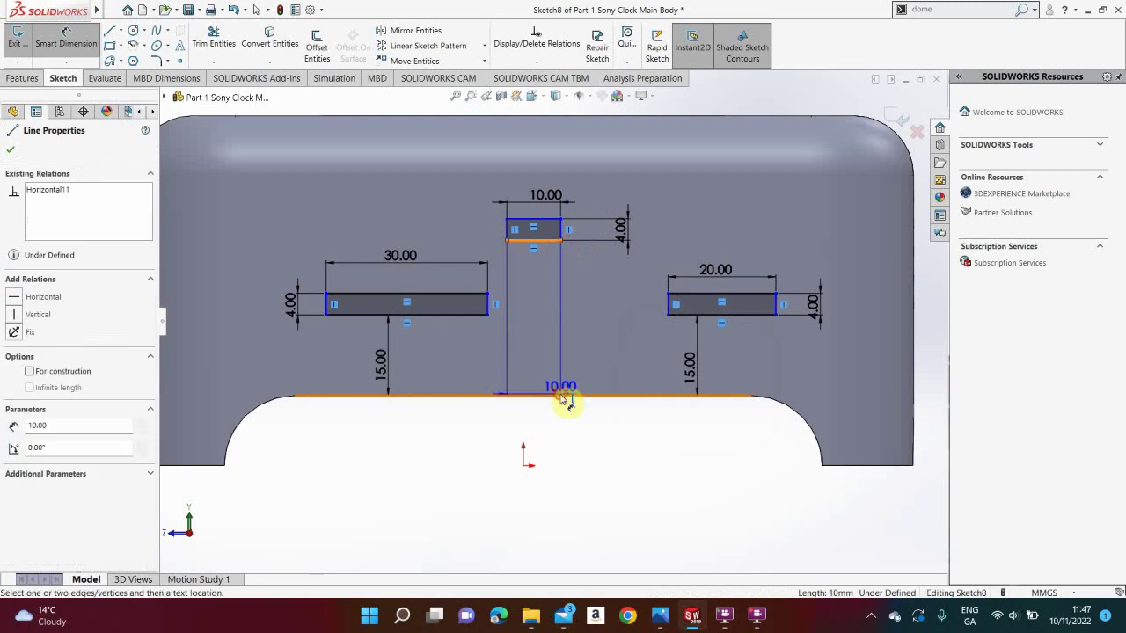
left_click(567, 308)
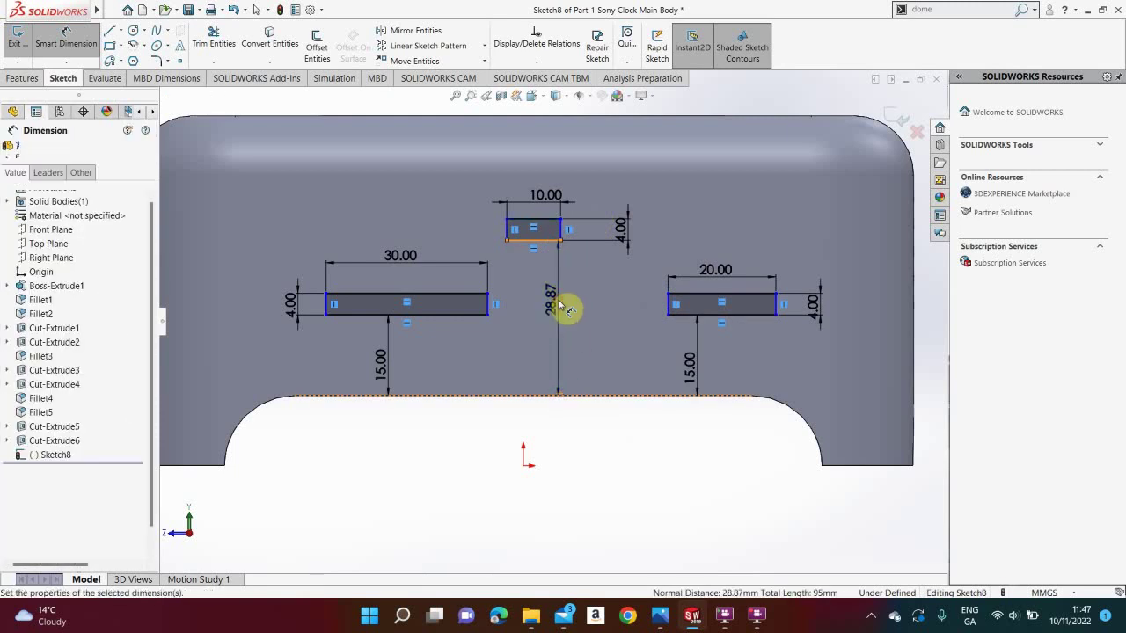
type("30")
key("Return")
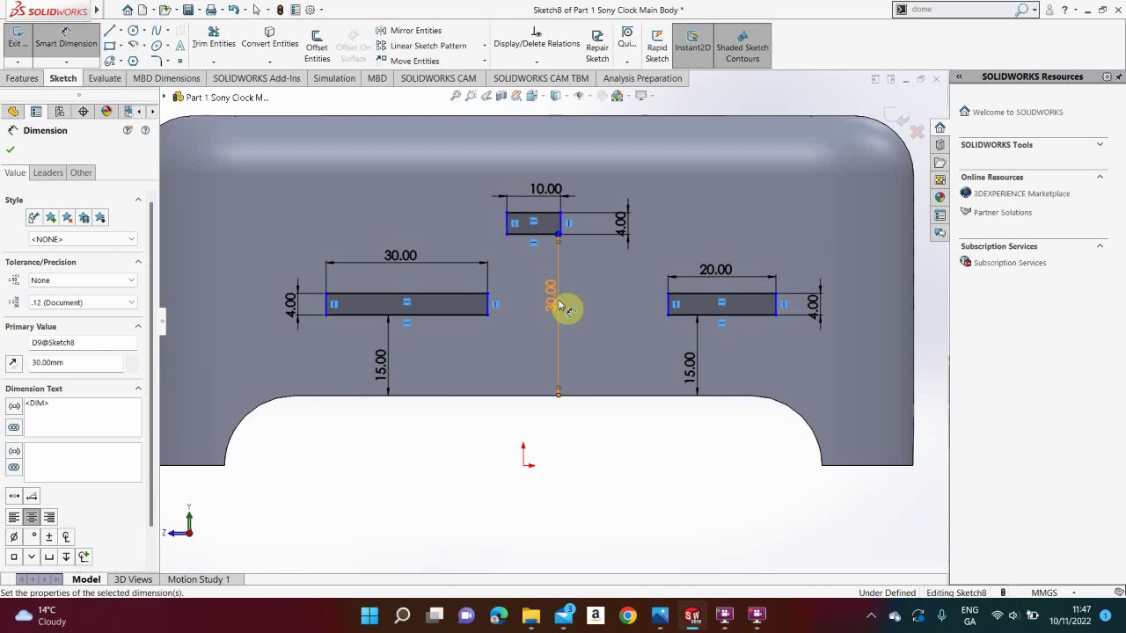
Locate the long rectangle 8 mm from the origin, with 5 mm and 18 mm gaps to the others.
left_click(526, 464)
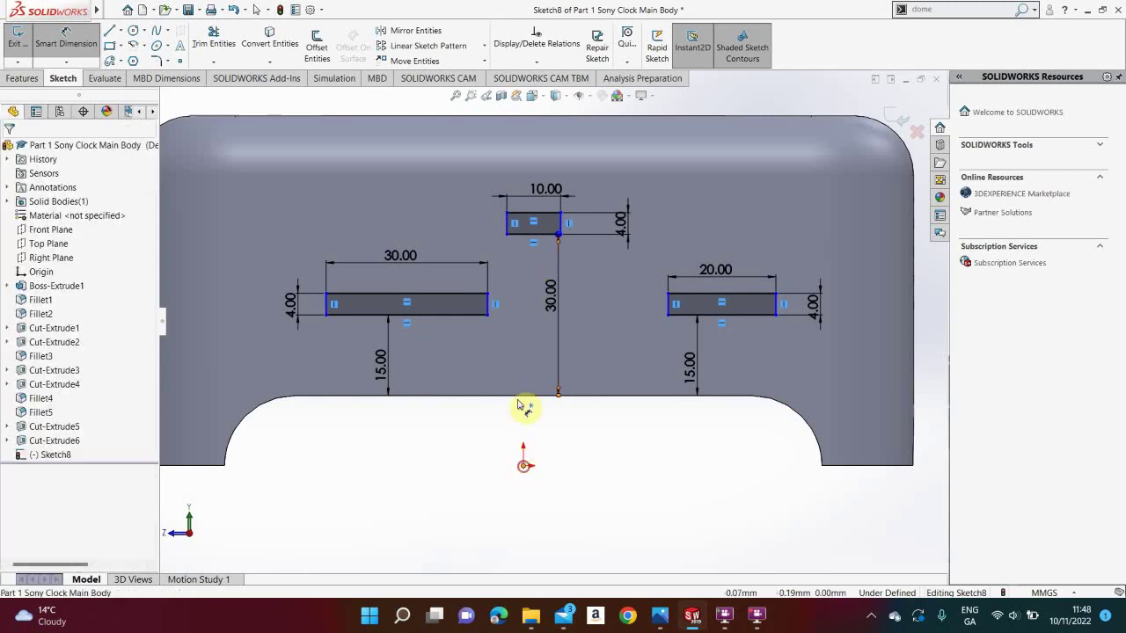
left_click(490, 313)
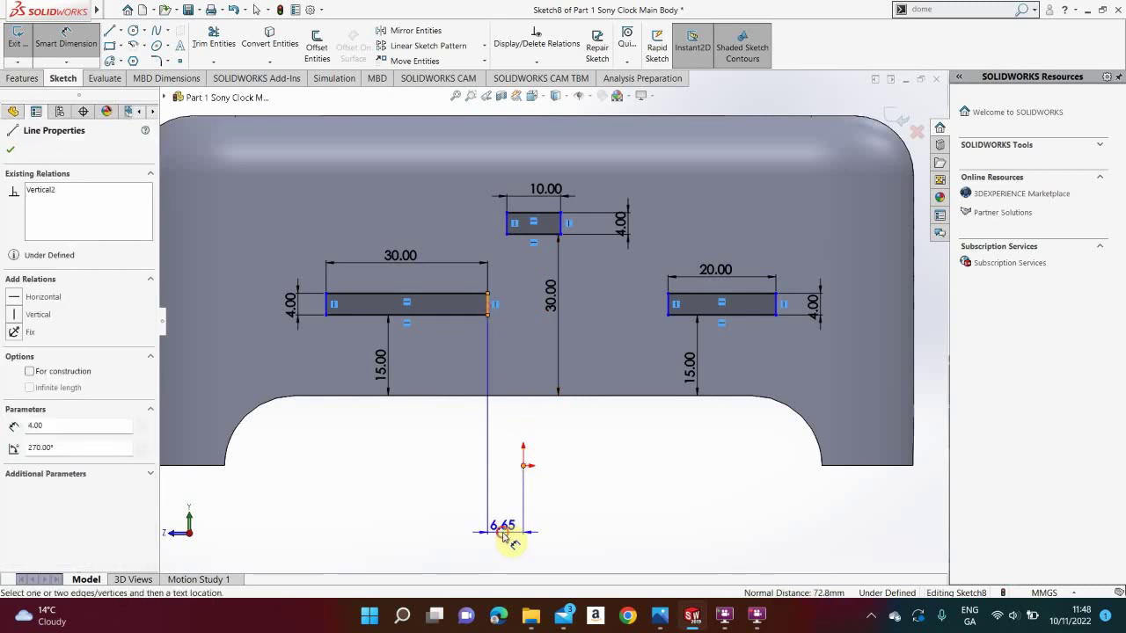
left_click(504, 535)
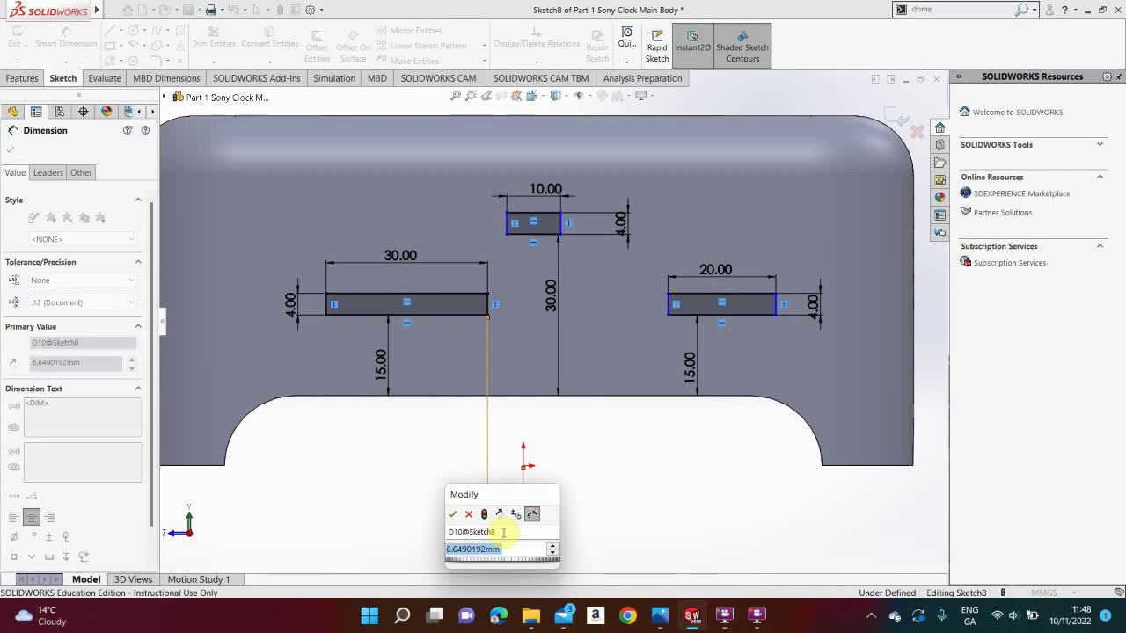
type("8")
key("Return")
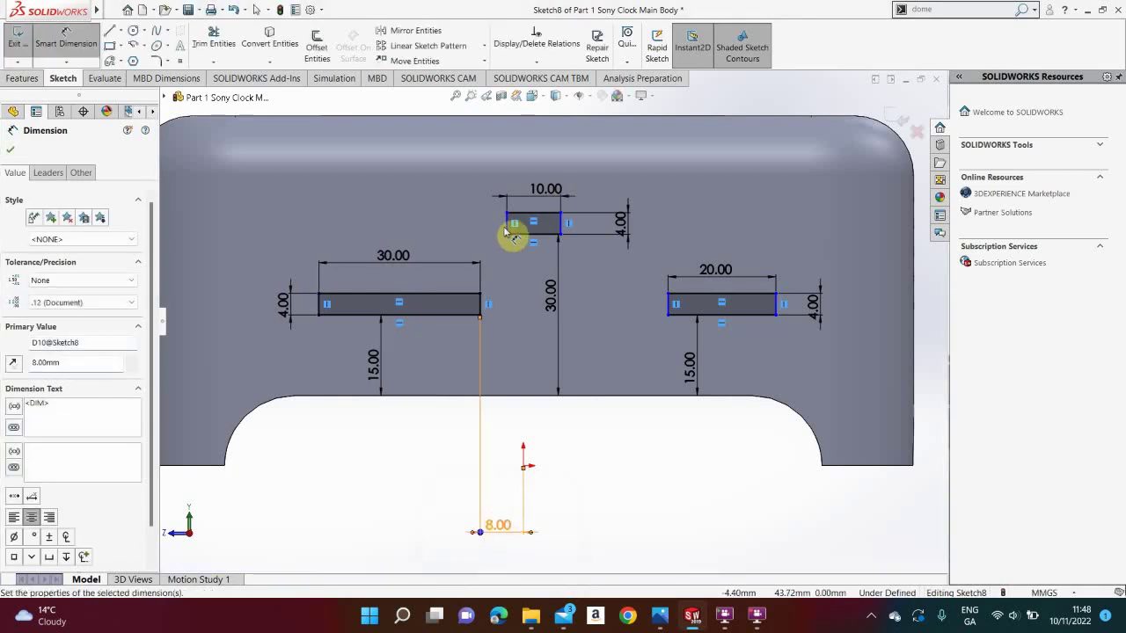
left_click(508, 225)
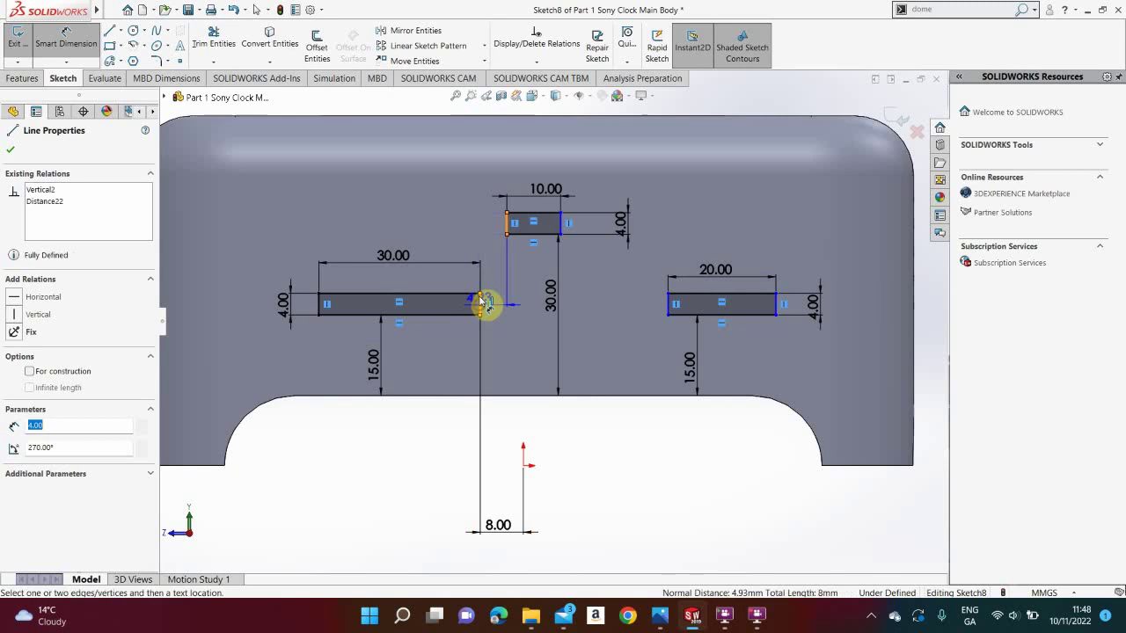
left_click(483, 304)
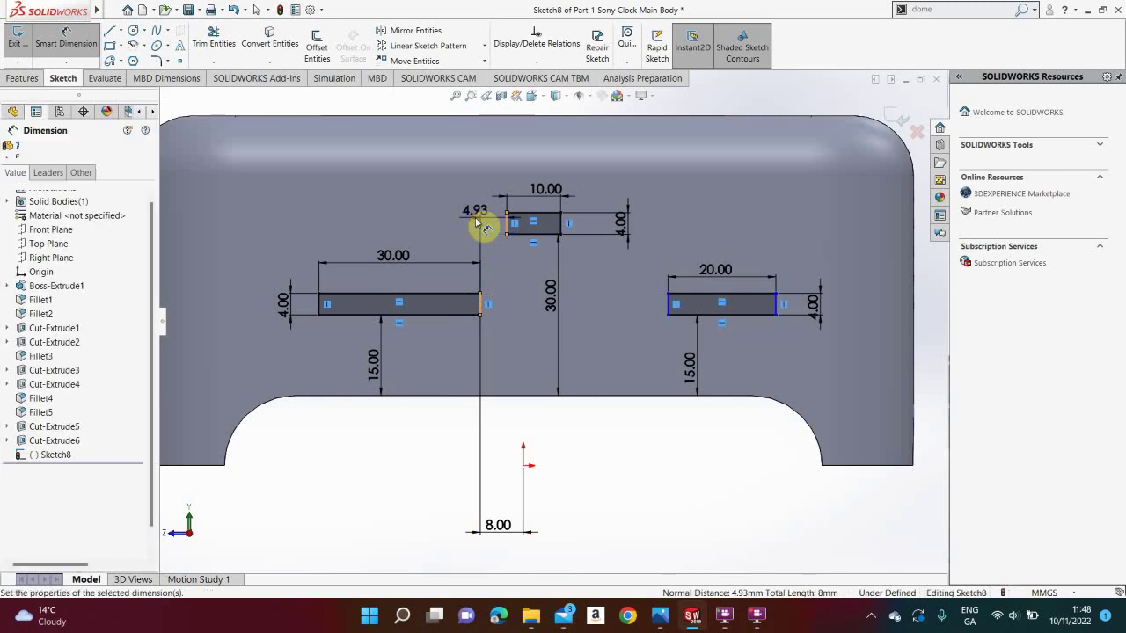
left_click(476, 222)
type("5")
key("Return")
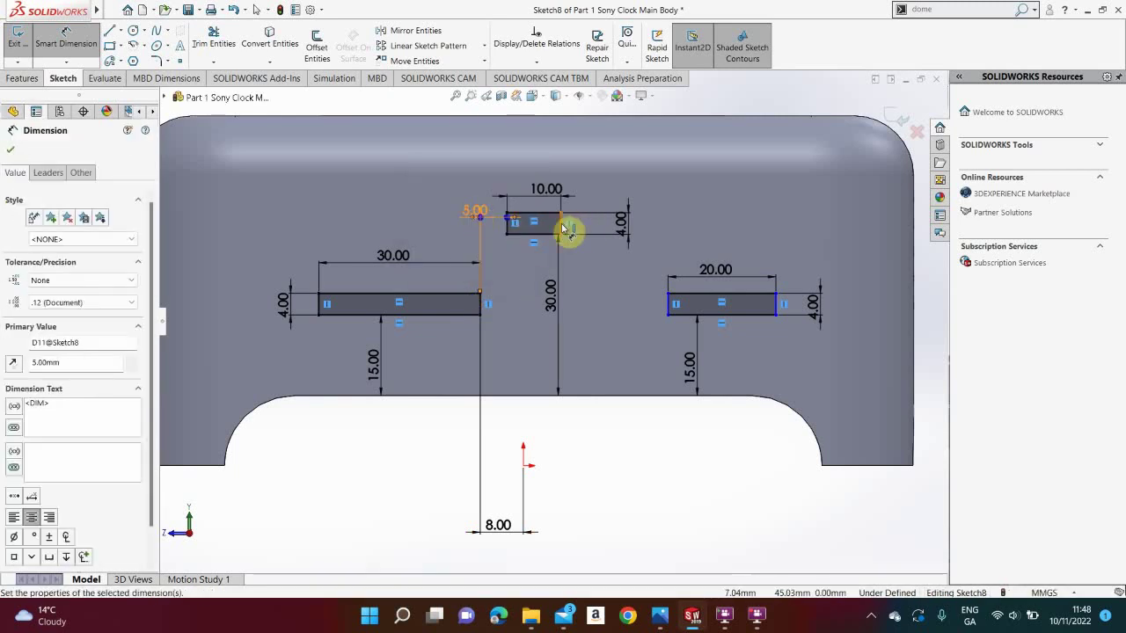
left_click(562, 227)
left_click(669, 308)
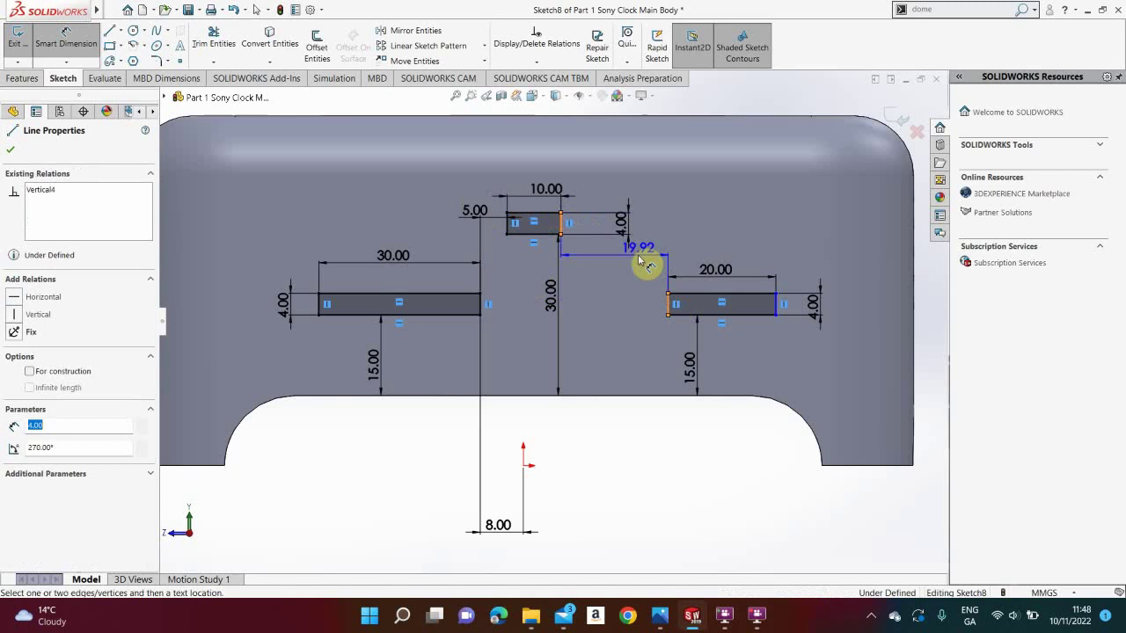
left_click(626, 266)
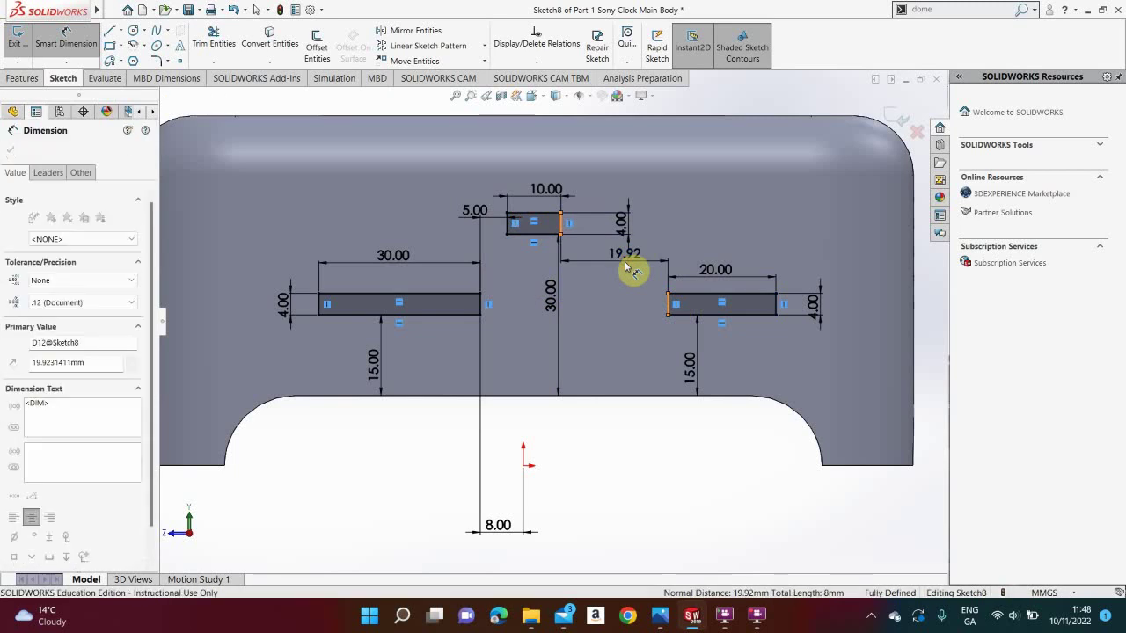
type("18")
key("Return")
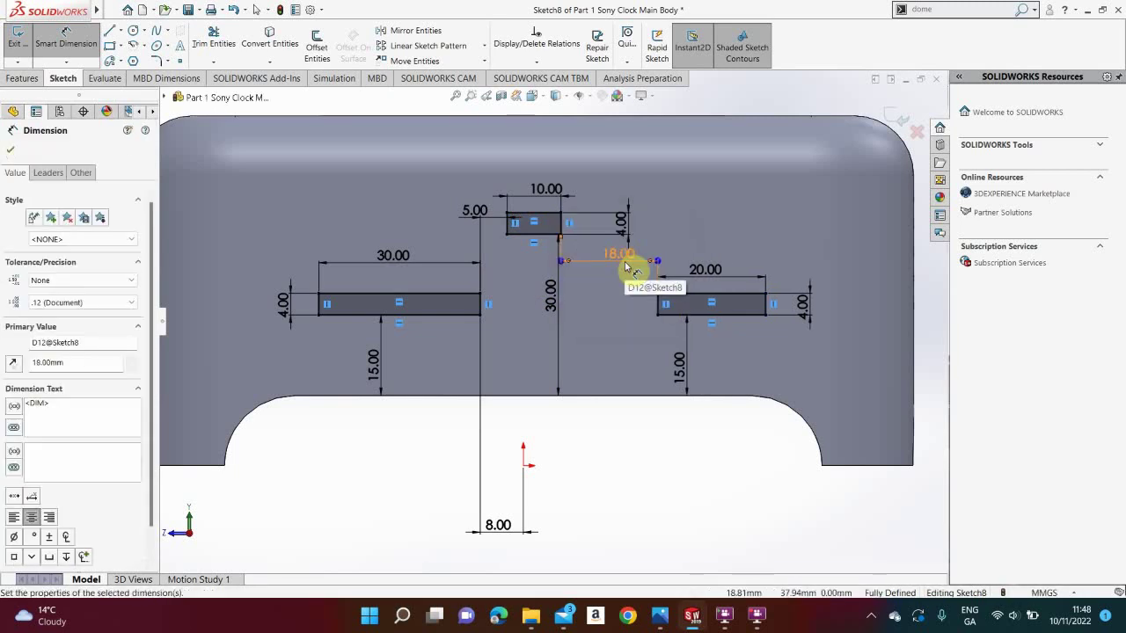
Extrude-cut the three rectangles 32 mm deep (Blind) into the side face as button slots.
left_click(31, 78)
left_click(208, 49)
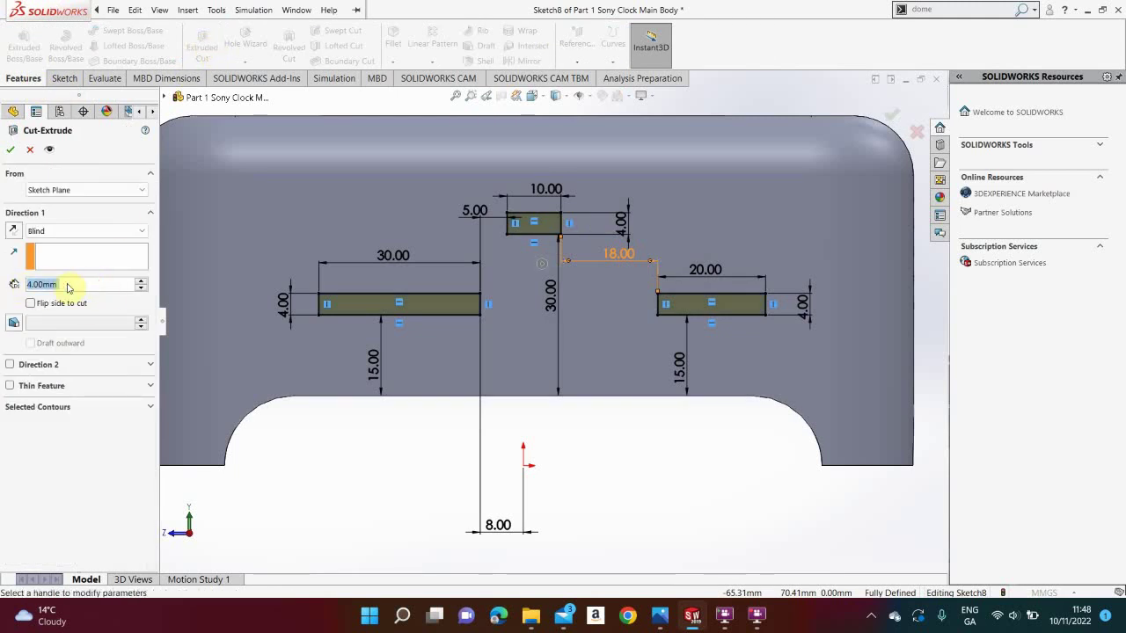
type("32")
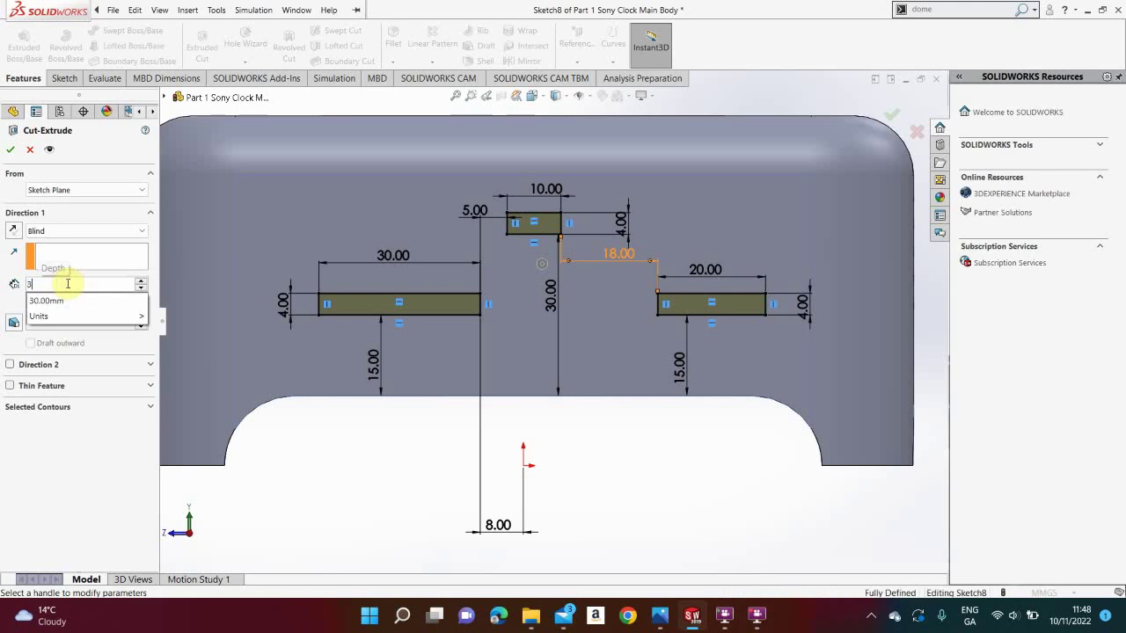
left_click(10, 151)
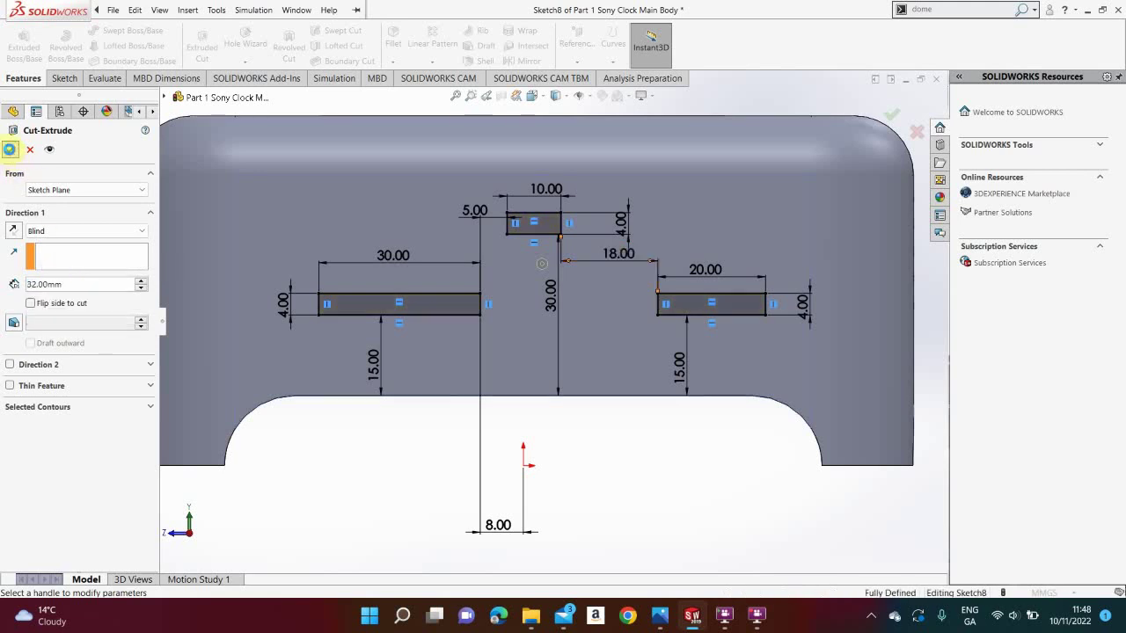
left_click(508, 498)
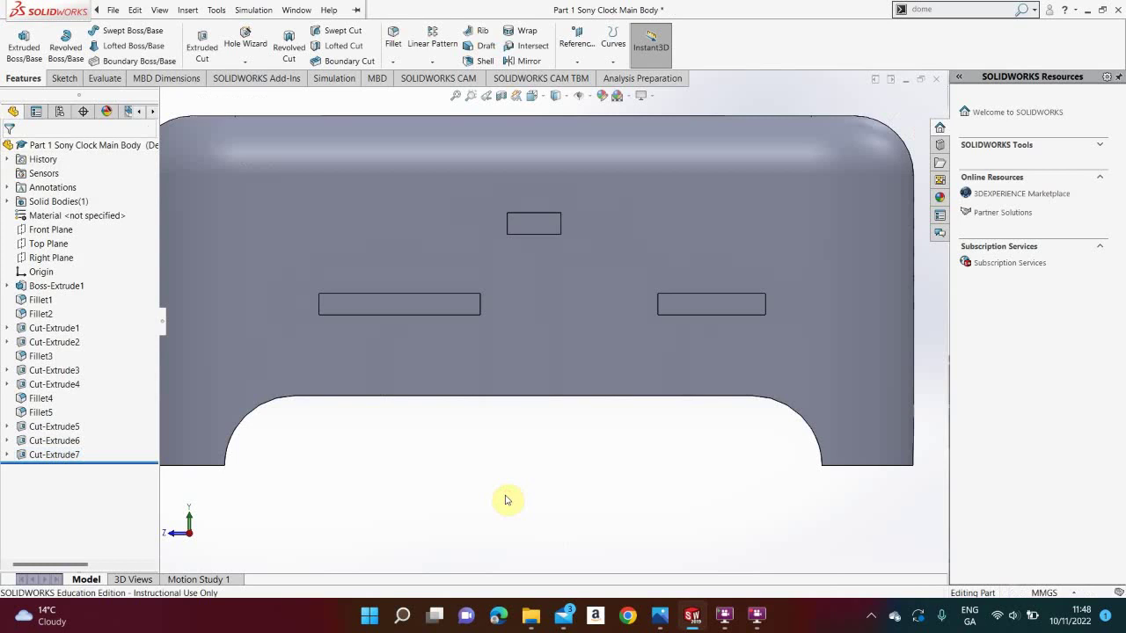
mouse_move(506, 501)
middle_mouse_down()
mouse_move(535, 503)
mouse_move(535, 513)
mouse_move(513, 466)
mouse_move(516, 499)
middle_mouse_up()
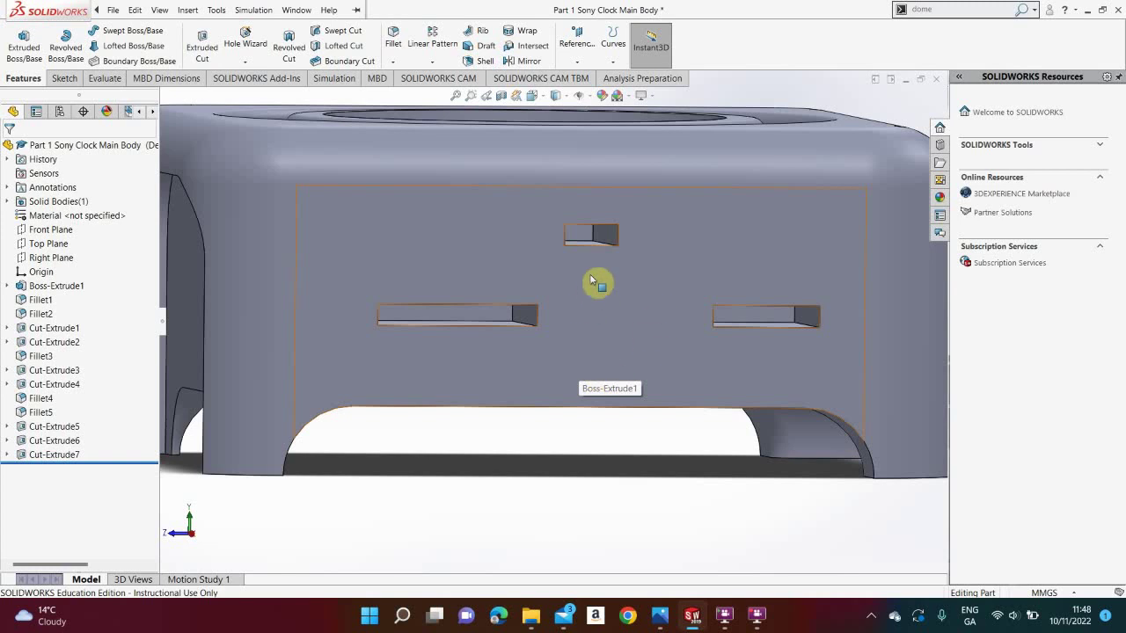
Start a new sketch on the body's front face and view it Normal To.
right_click(607, 304)
left_click(635, 280)
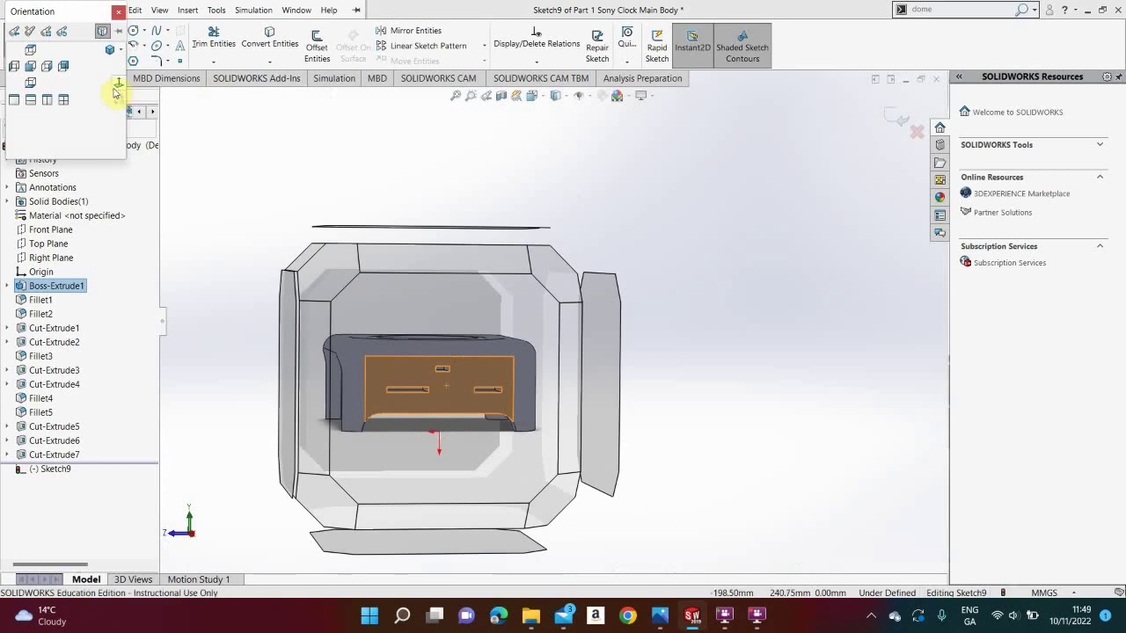
left_click(113, 83)
scroll(472, 326, "down", 3)
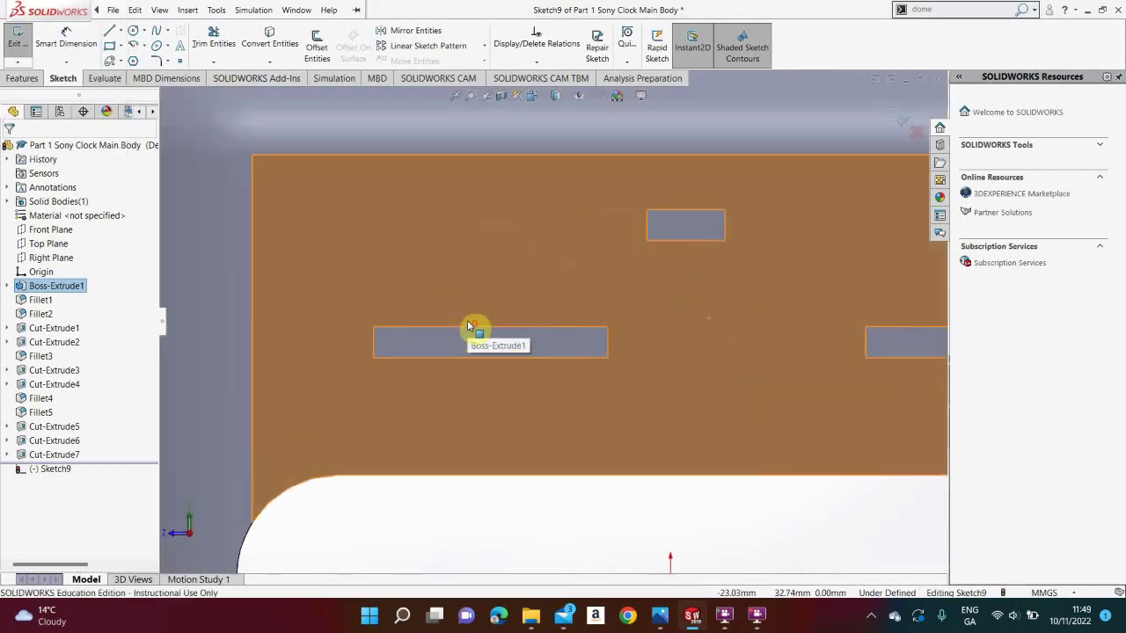
Draw a horizontal construction line just above the long left slot and select it.
left_click(109, 34)
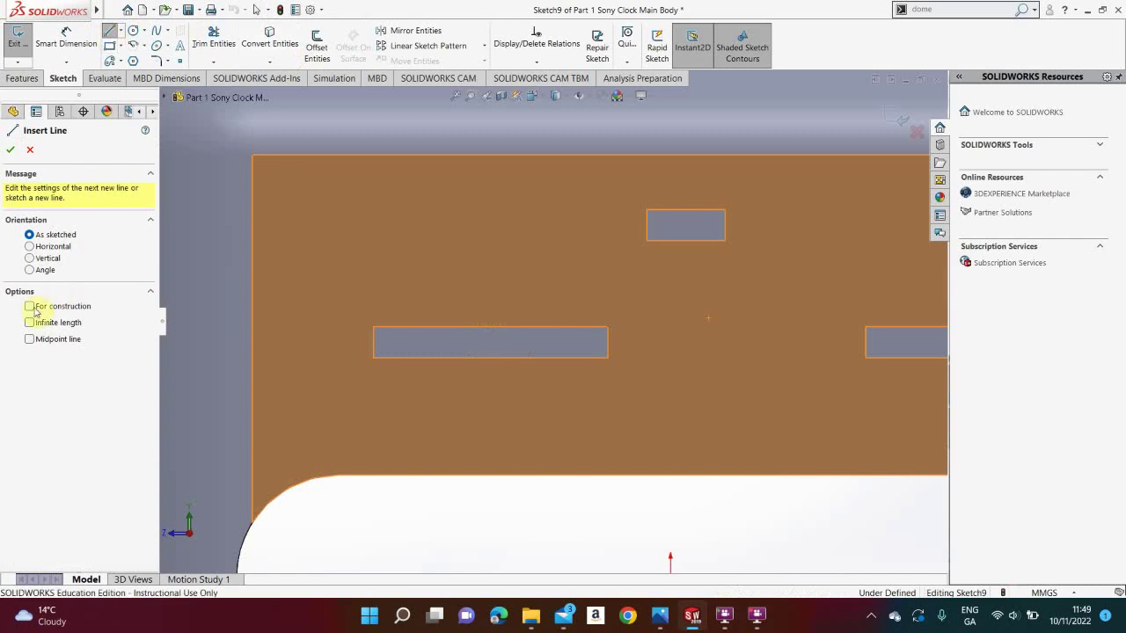
left_click(381, 300)
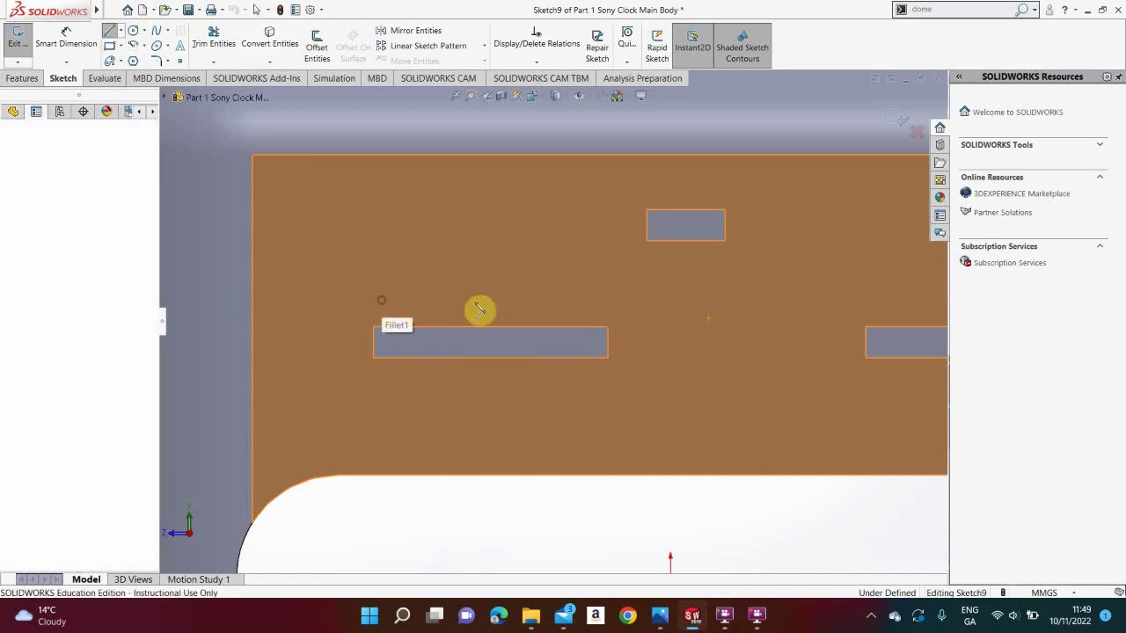
left_click(606, 301)
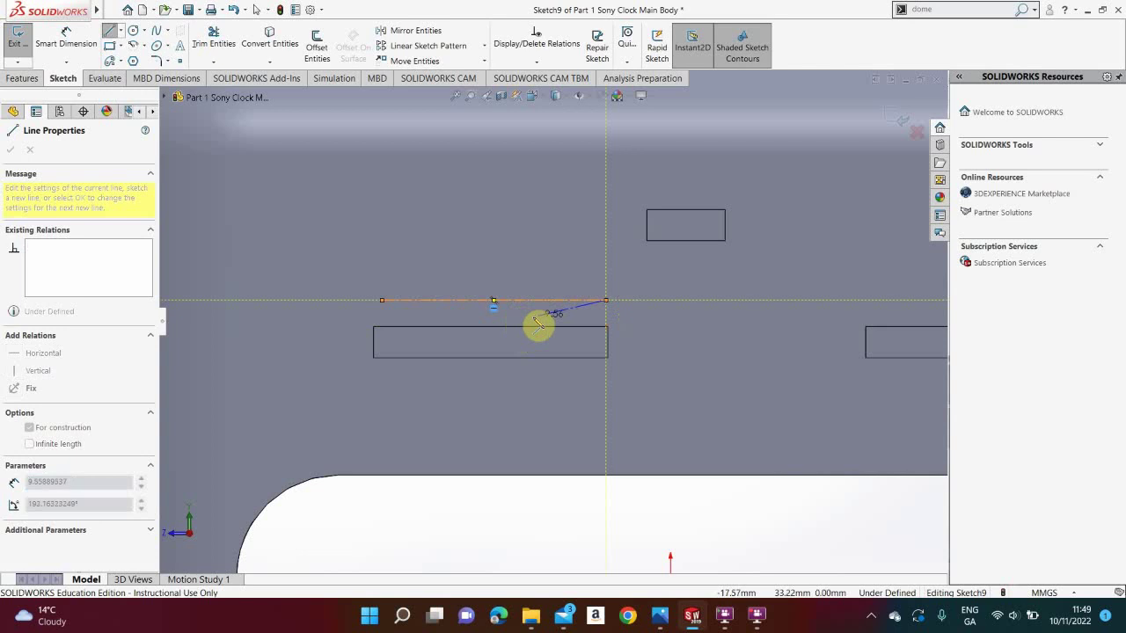
key("Escape")
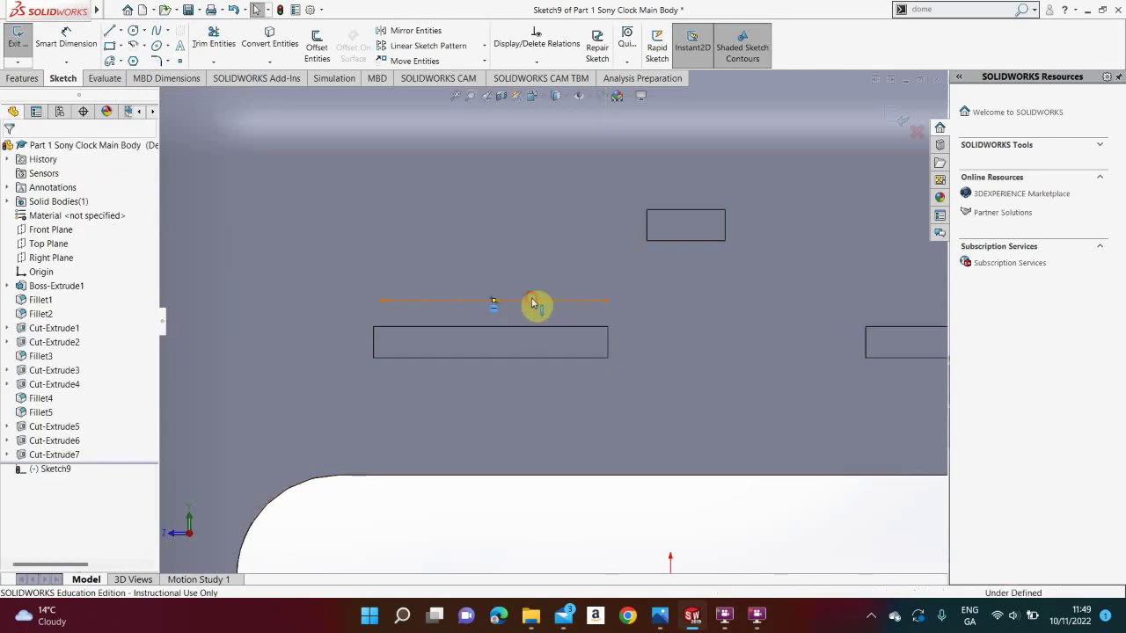
left_click(524, 307)
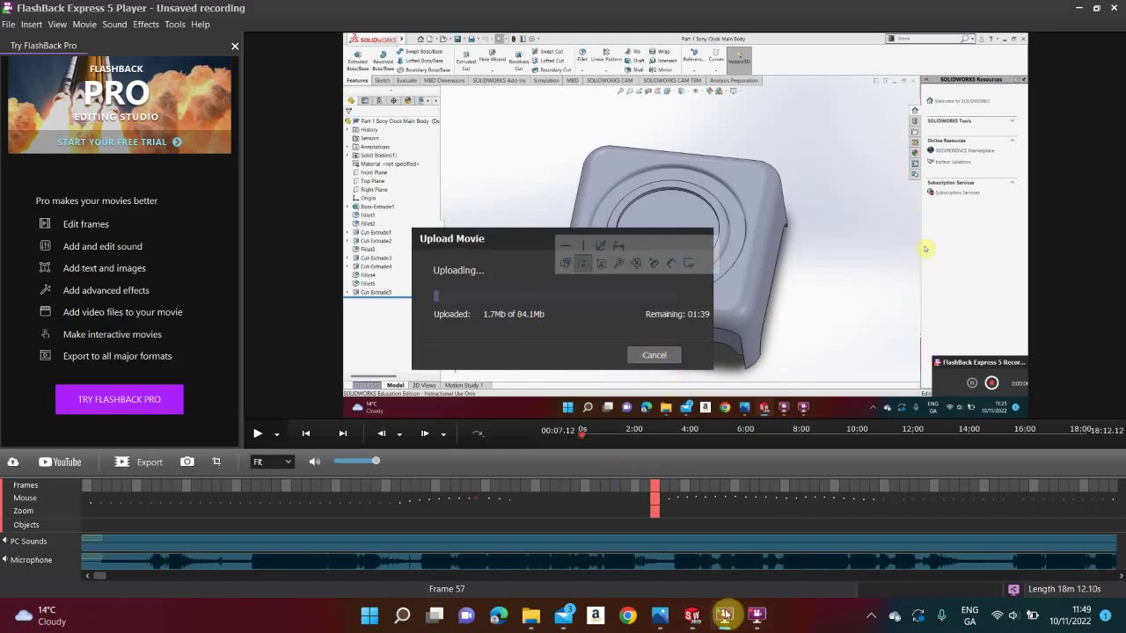
Restore the SOLIDWORKS window from its Sketch9 taskbar thumbnail.
mouse_move(695, 618)
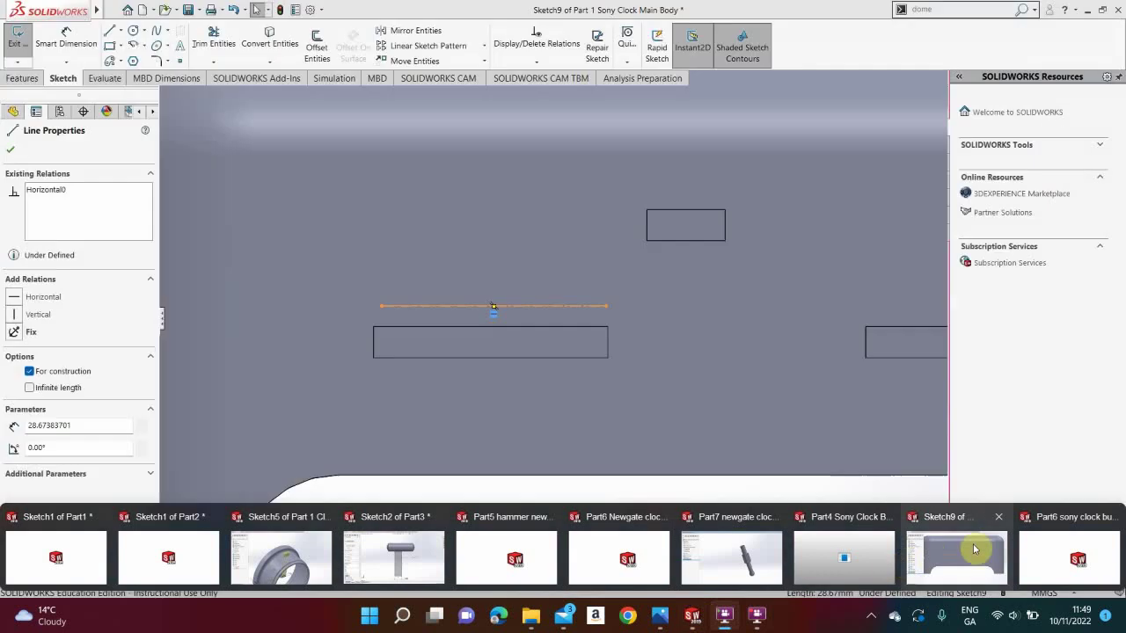
left_click(974, 550)
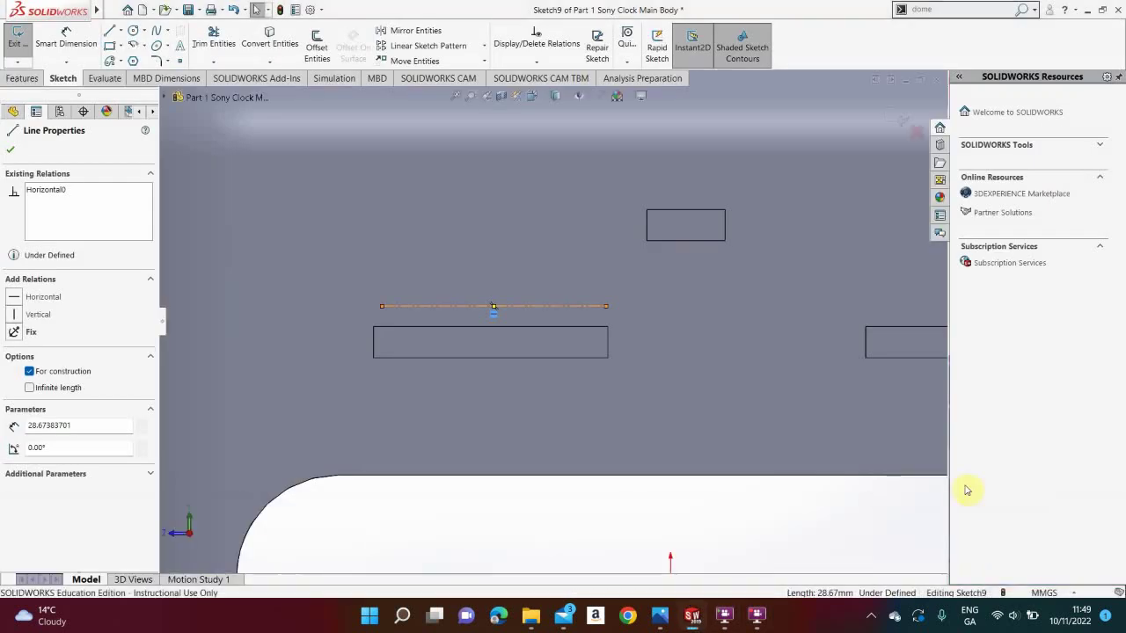
Add sketch text 'TUNING' following the construction line above the long slot.
left_click(179, 48)
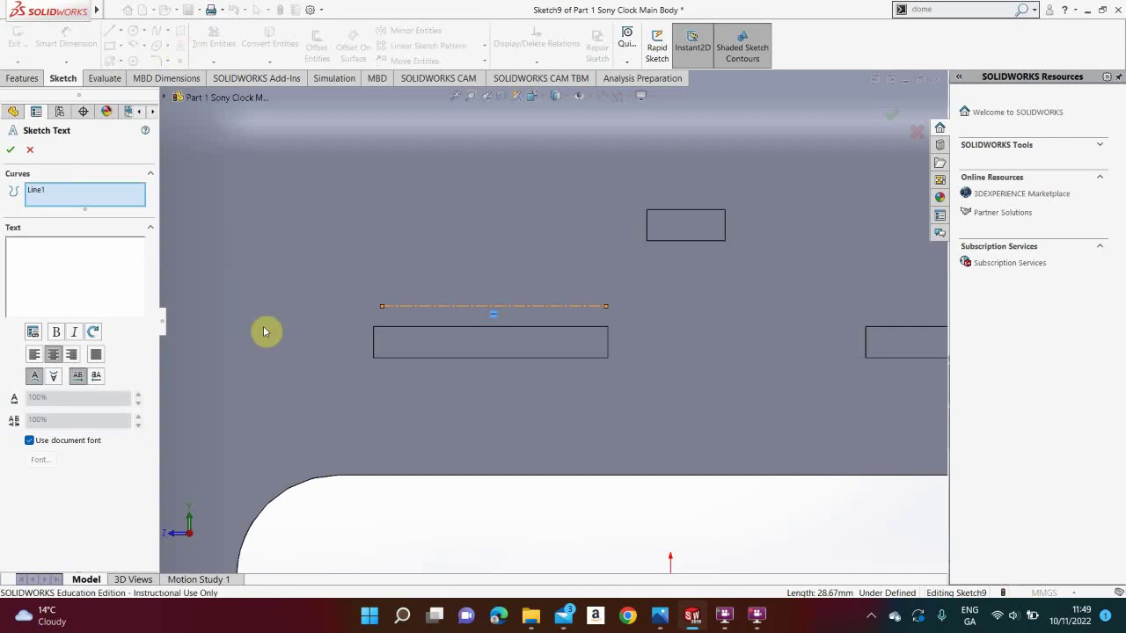
left_click(424, 307)
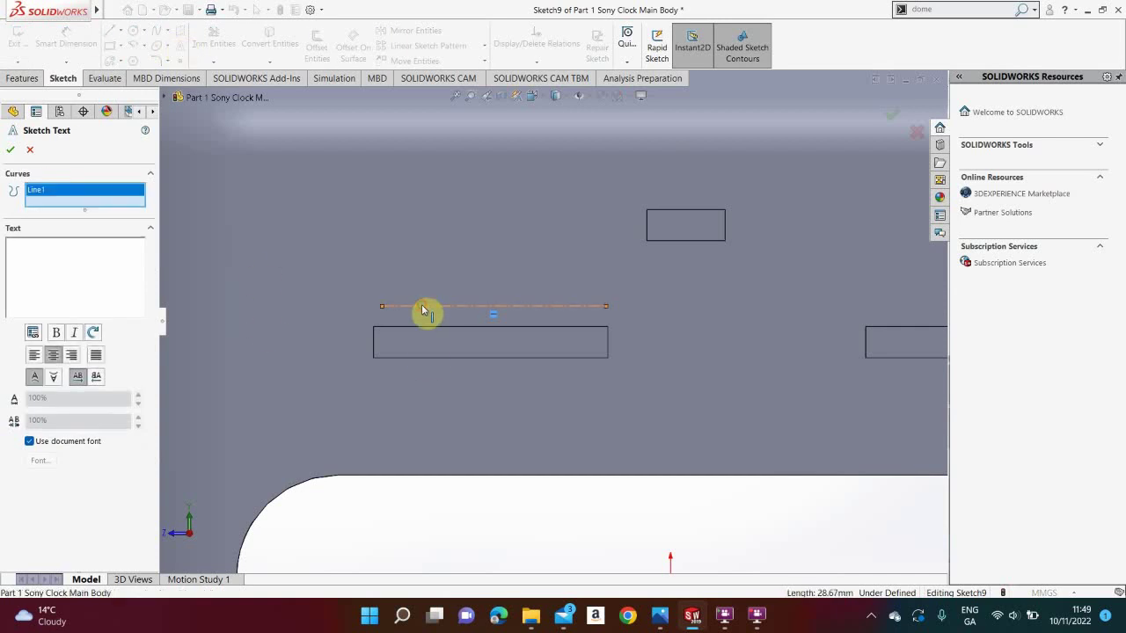
left_click(57, 266)
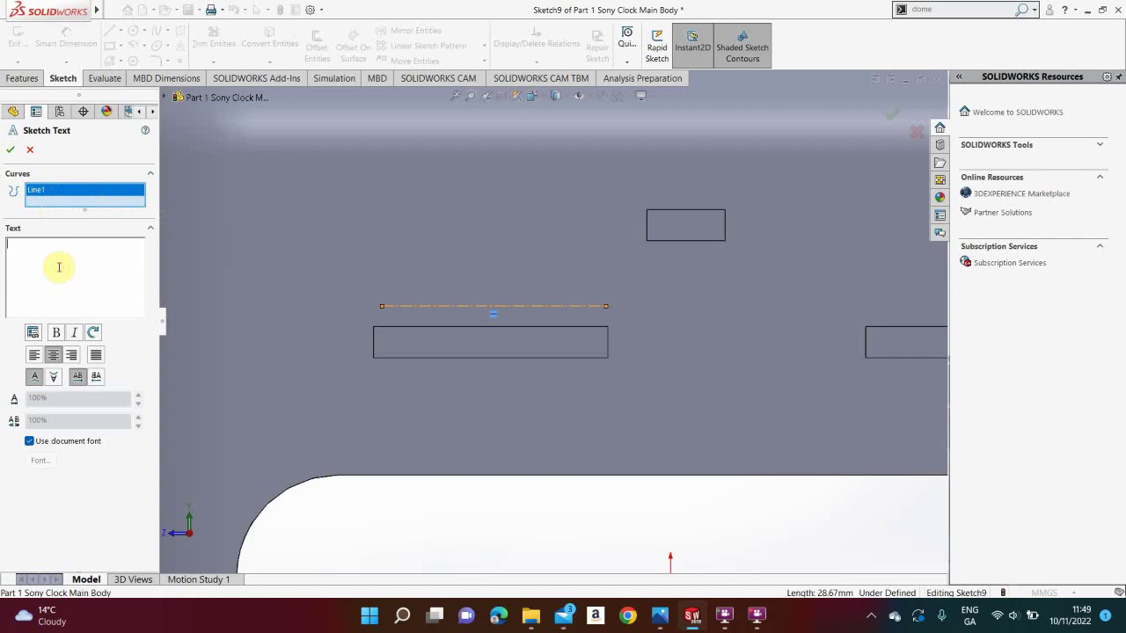
type("TUNNIMG")
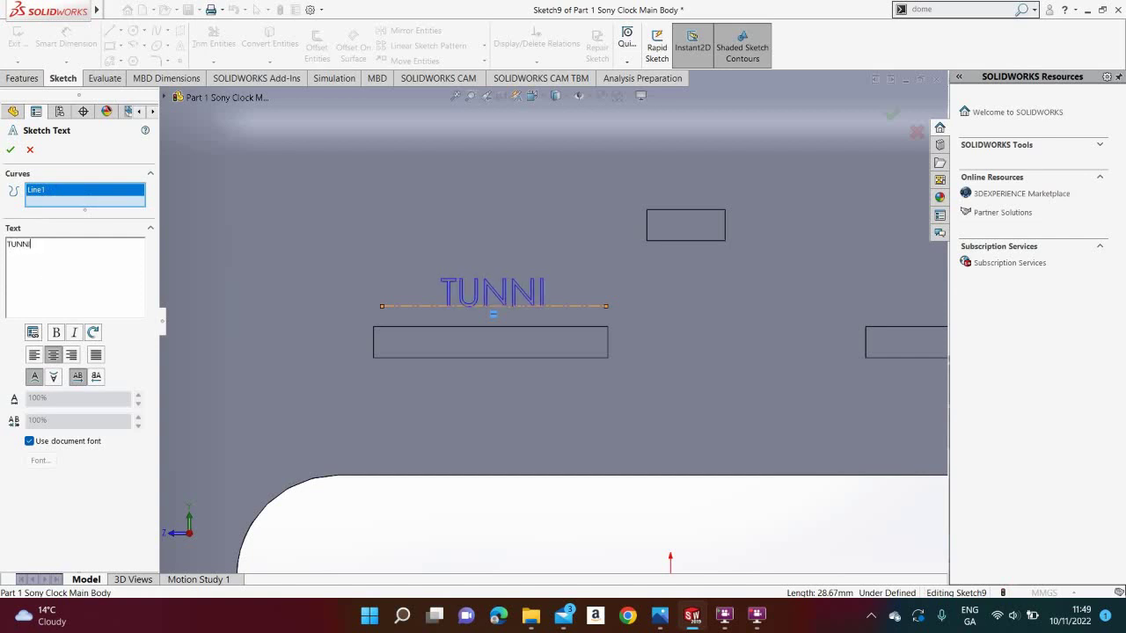
key("BackSpace")
key("BackSpace")
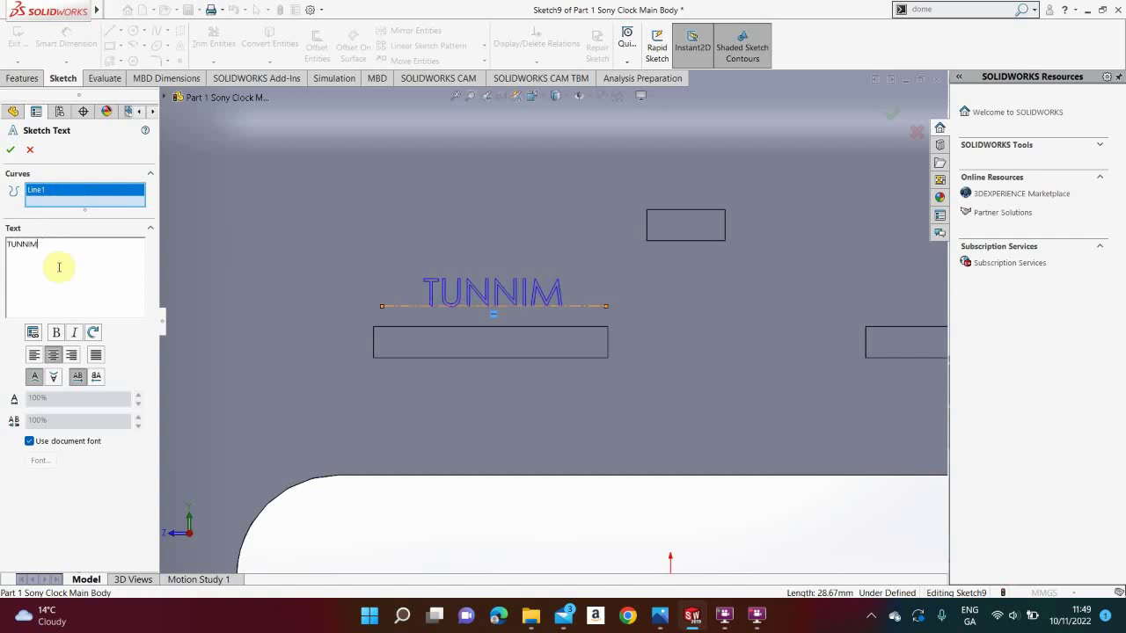
type("NG")
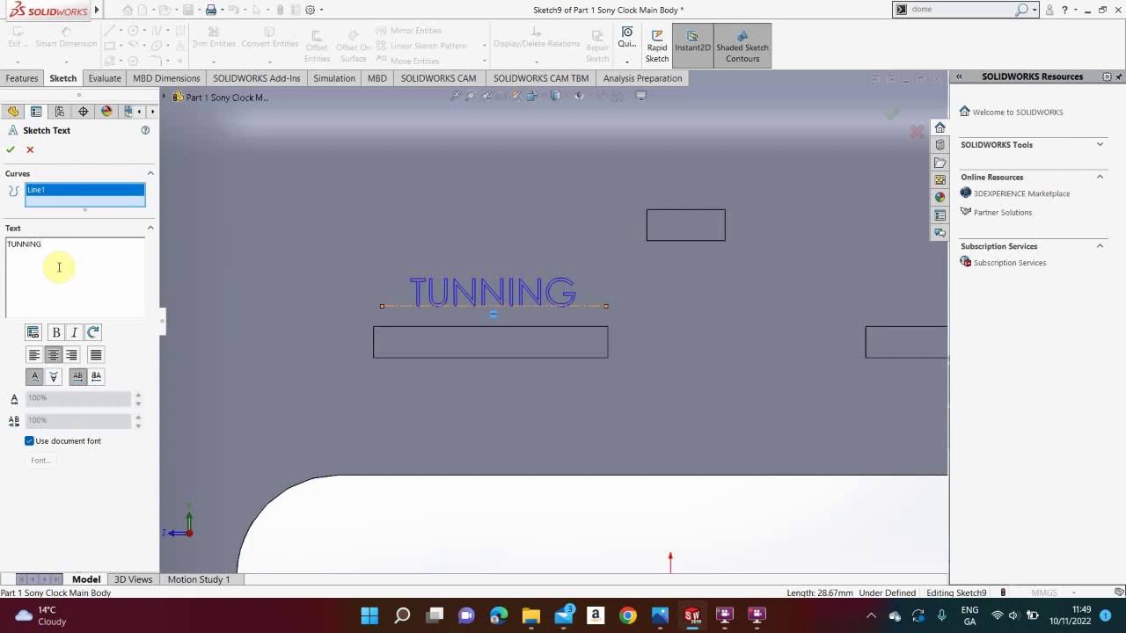
key("BackSpace")
key("BackSpace")
key("BackSpace")
key("BackSpace")
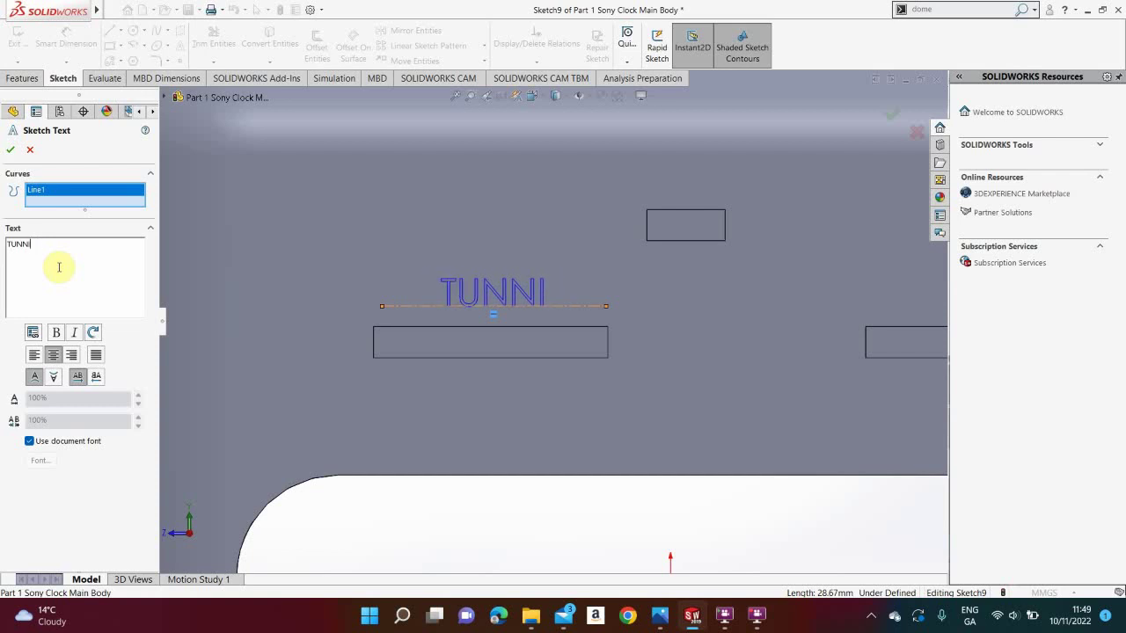
type("ING")
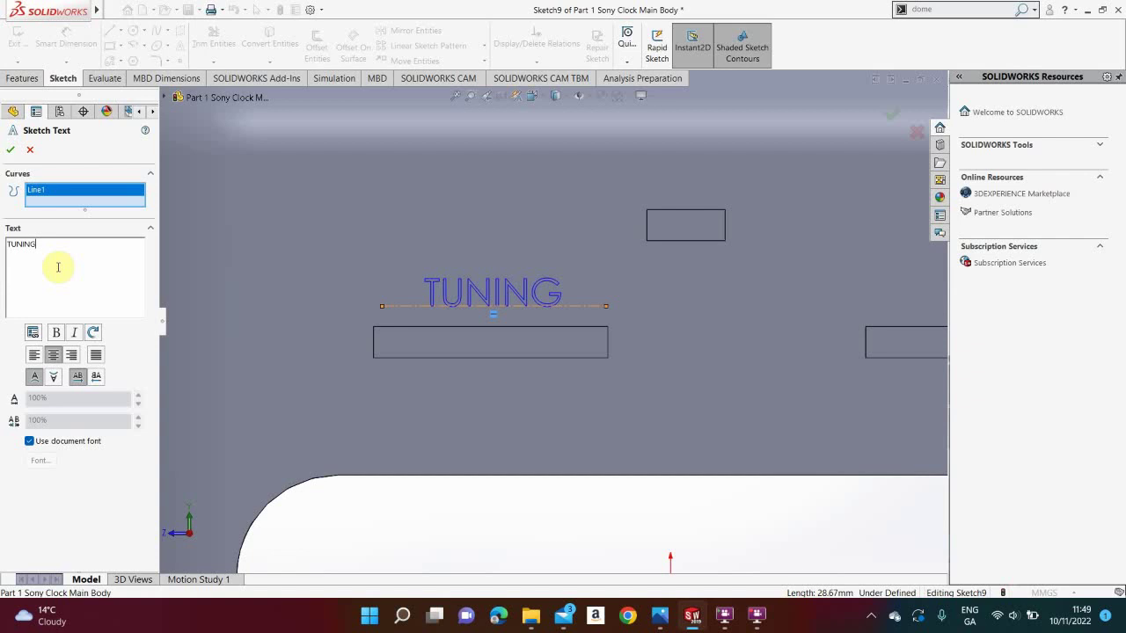
Engrave the TUNING text 0.5 mm deep with a Blind extruded cut.
left_click(15, 154)
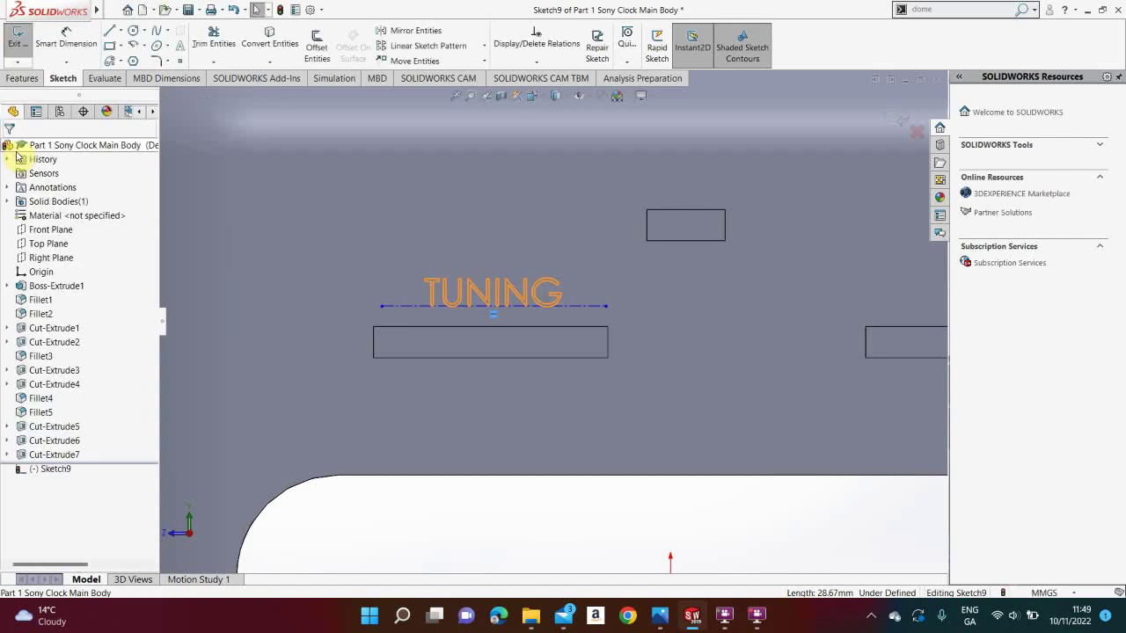
left_click(32, 80)
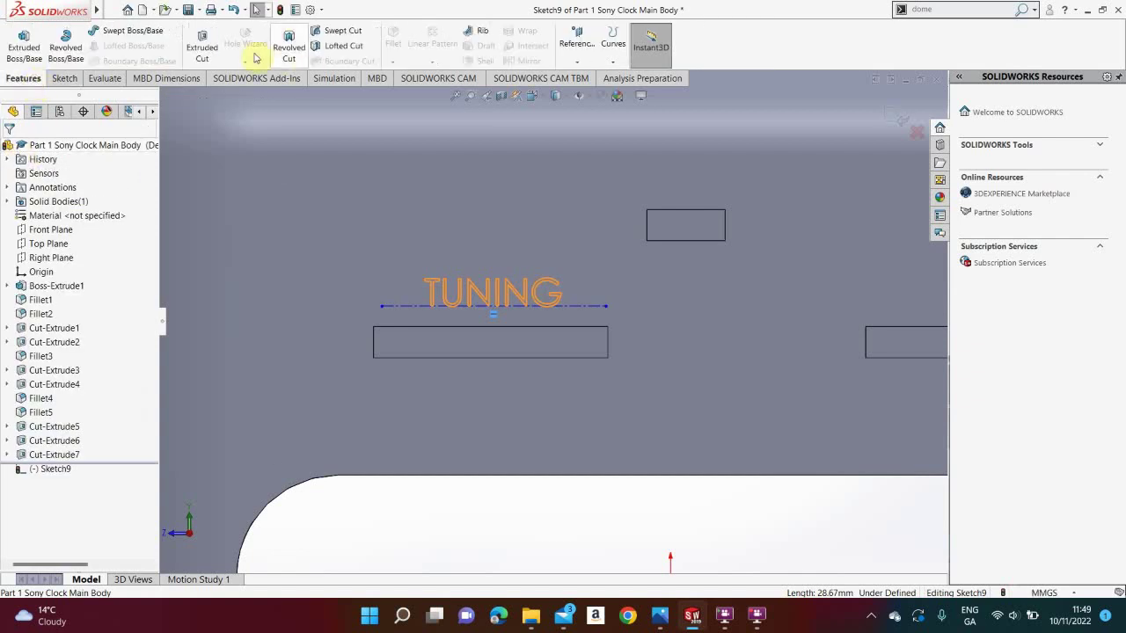
left_click(204, 50)
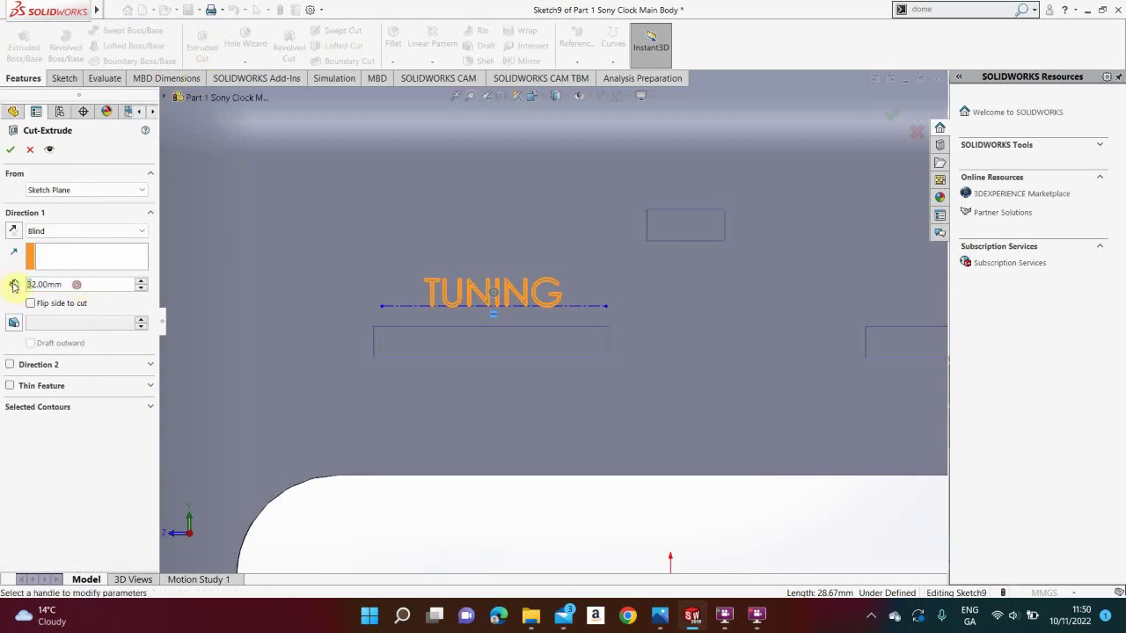
left_click(71, 285)
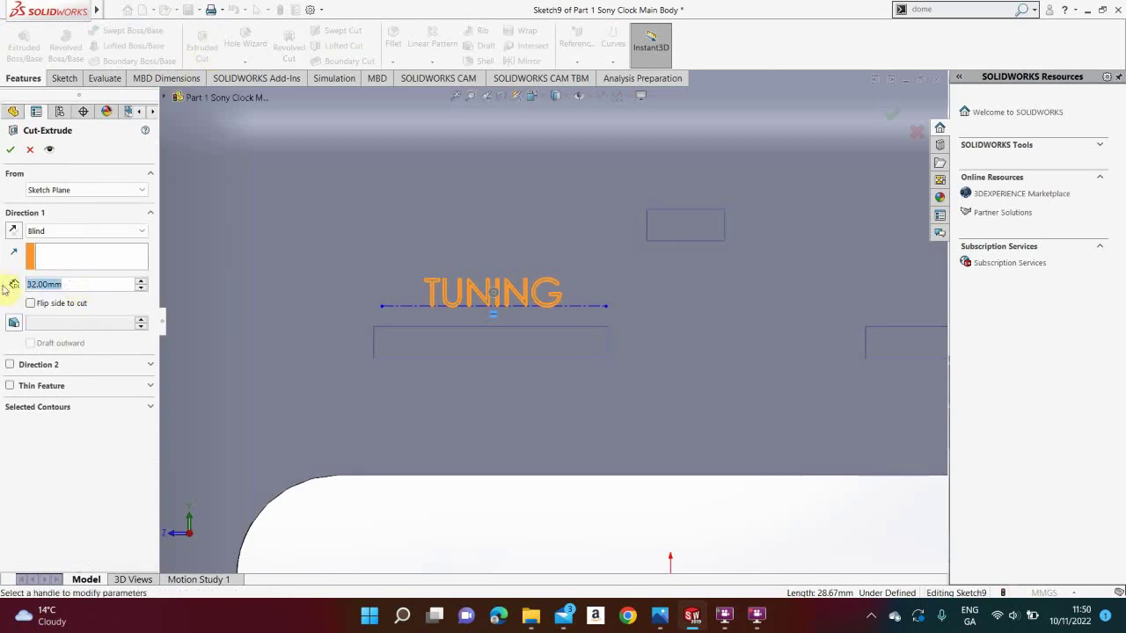
type("0.5")
key("Return")
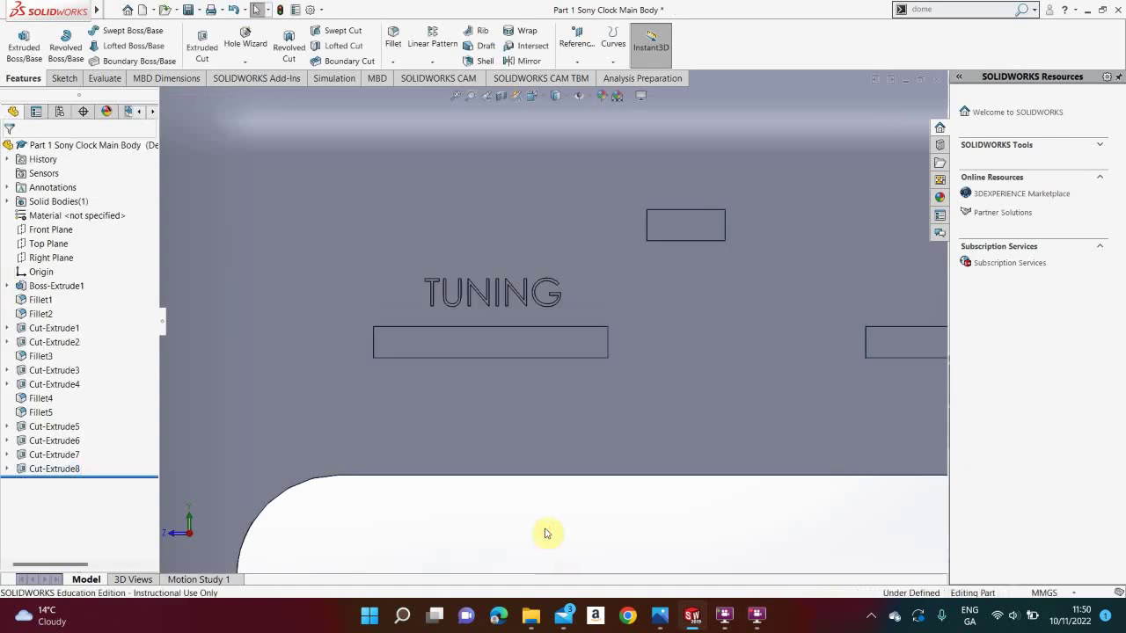
key("f")
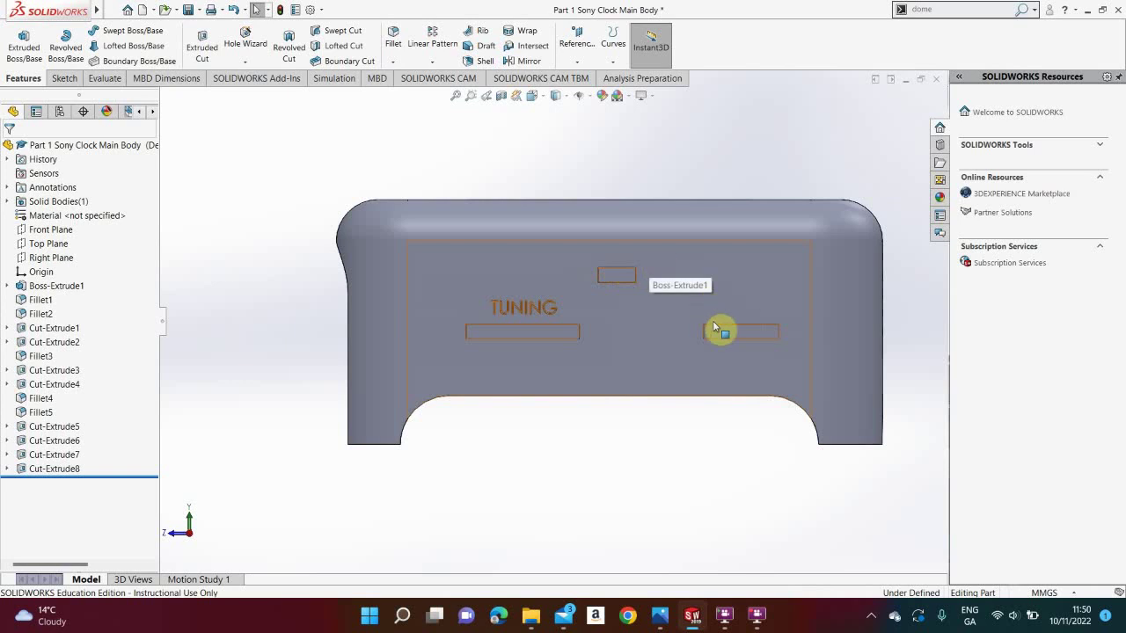
Inspect the engraved TUNING lettering from several angles, save the part, and return to FlashBack.
middle_click_drag(573, 395, 680, 343)
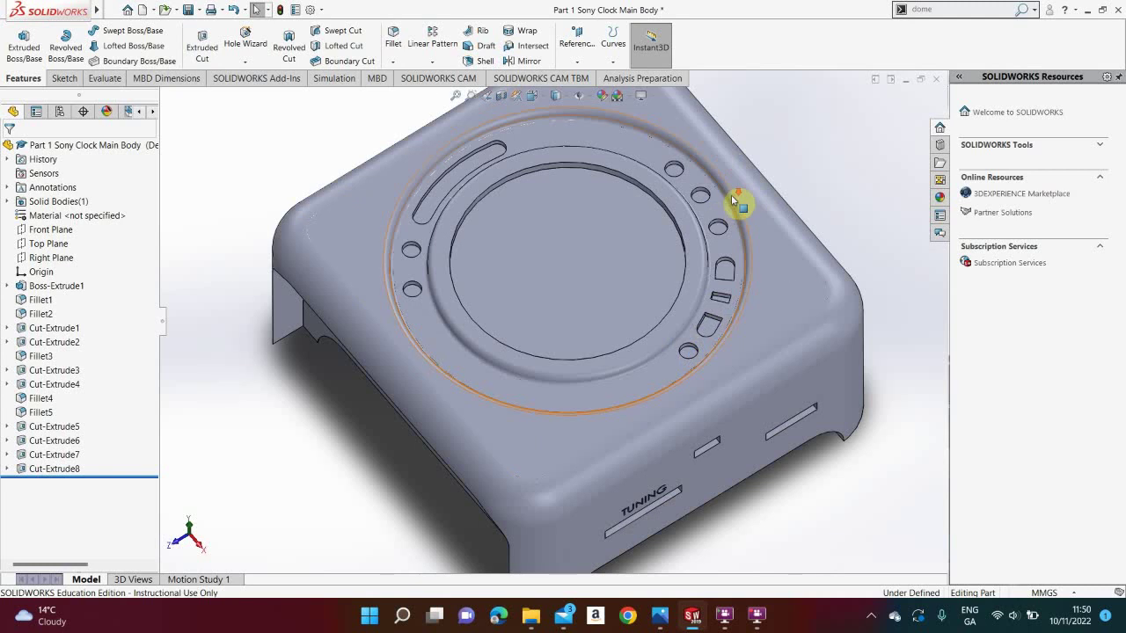
scroll(738, 201, "down", 2)
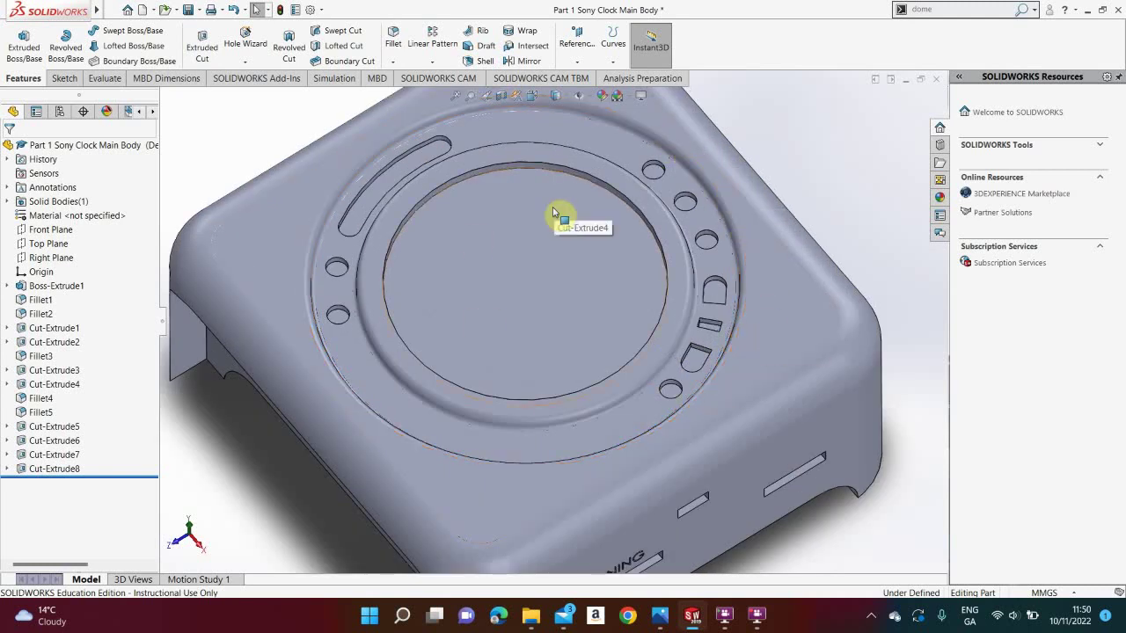
scroll(563, 219, "up", 4)
middle_click_drag(596, 311, 590, 203)
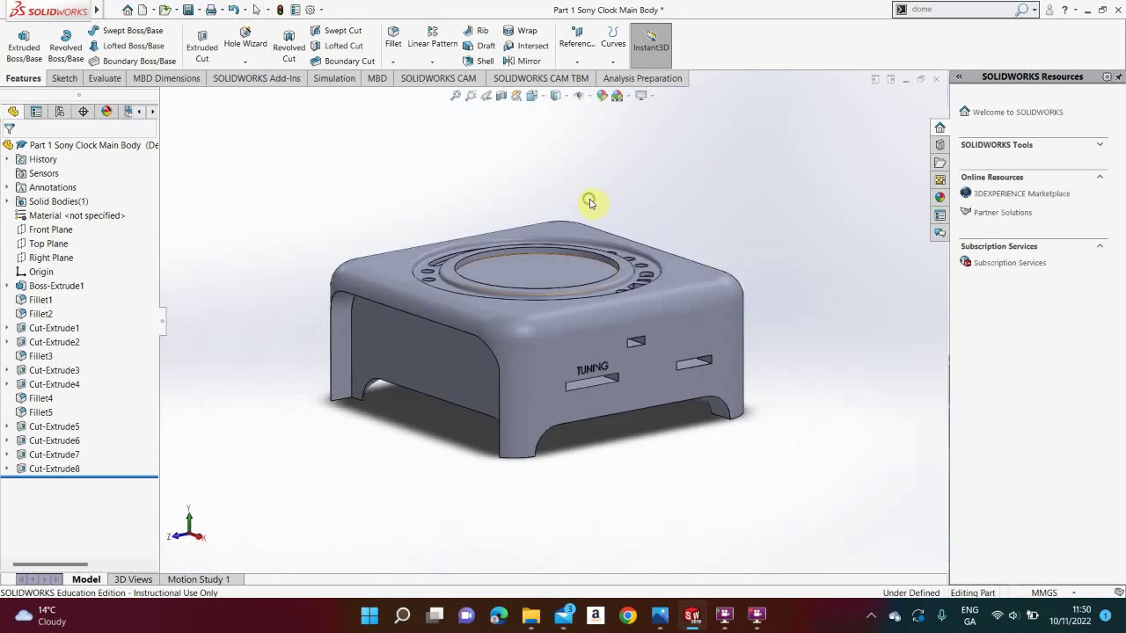
scroll(633, 396, "down", 3)
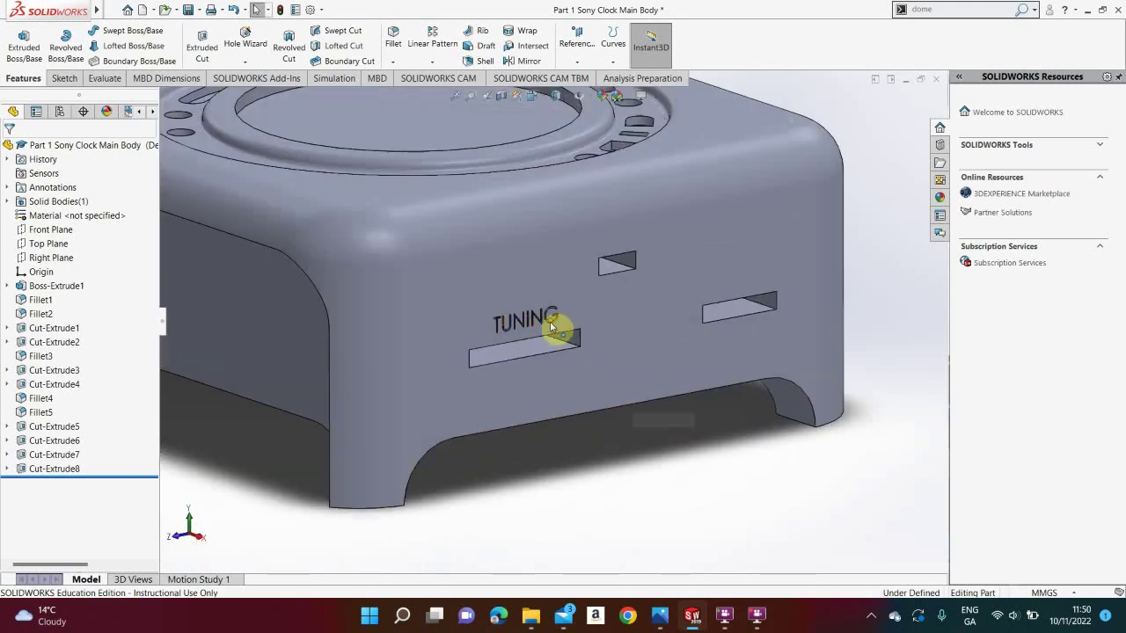
scroll(551, 328, "down", 2)
scroll(551, 328, "up", 4)
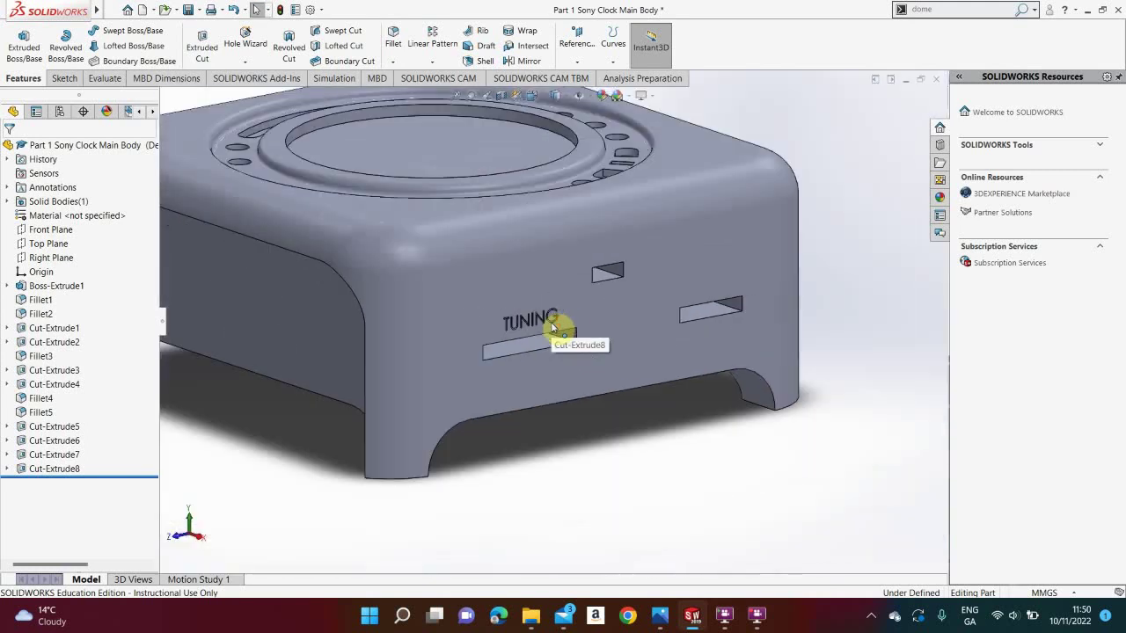
scroll(552, 328, "up", 2)
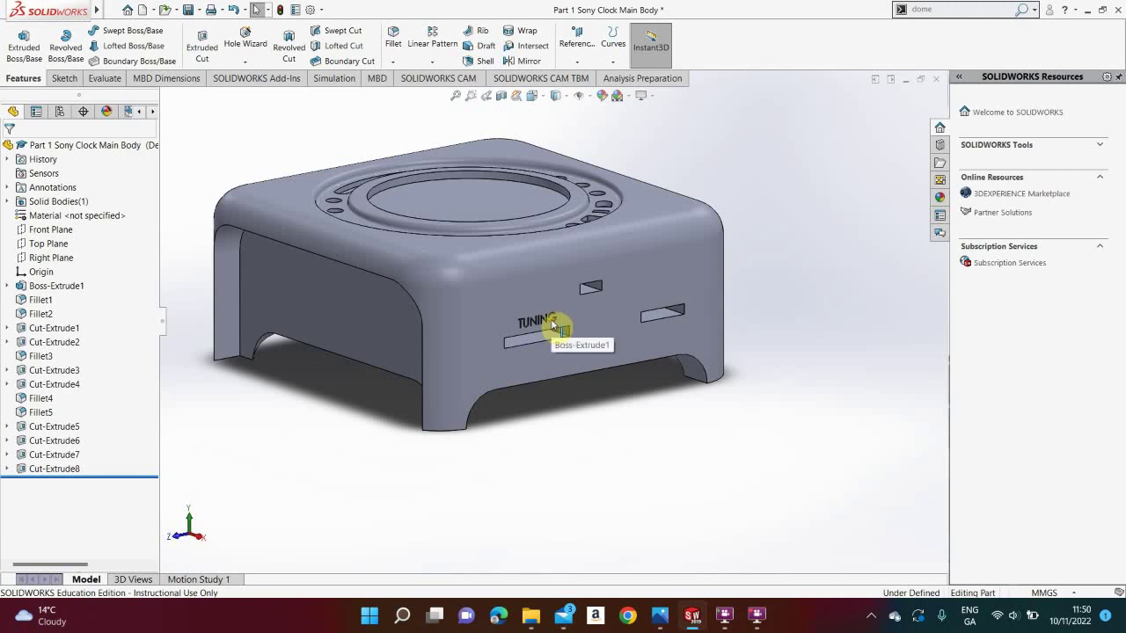
scroll(551, 327, "down", 2)
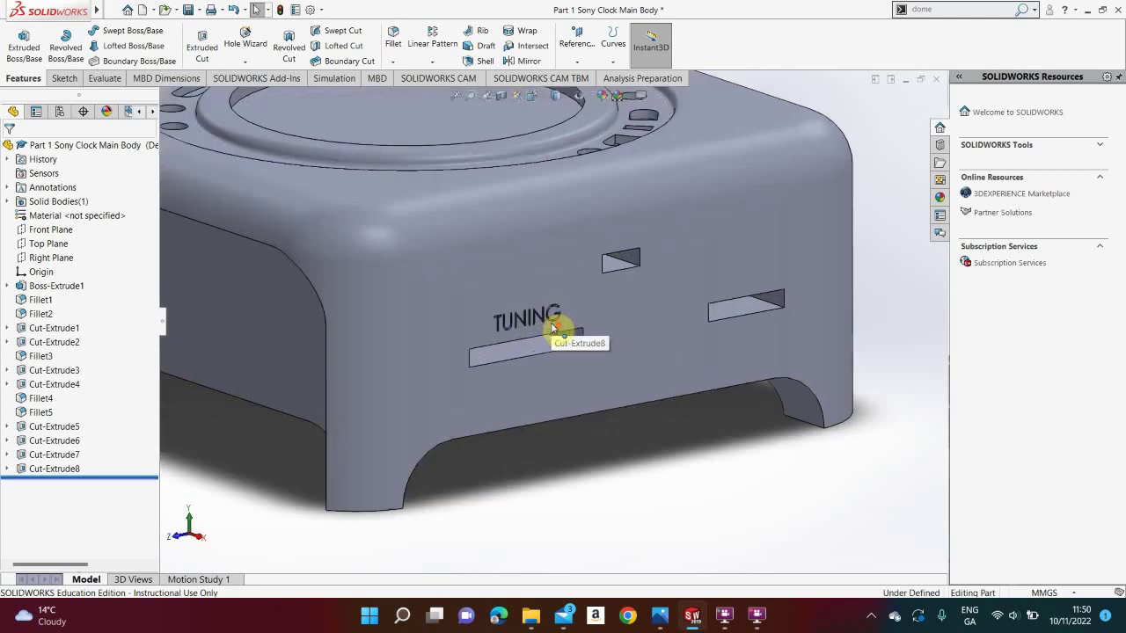
middle_click_drag(551, 328, 546, 317)
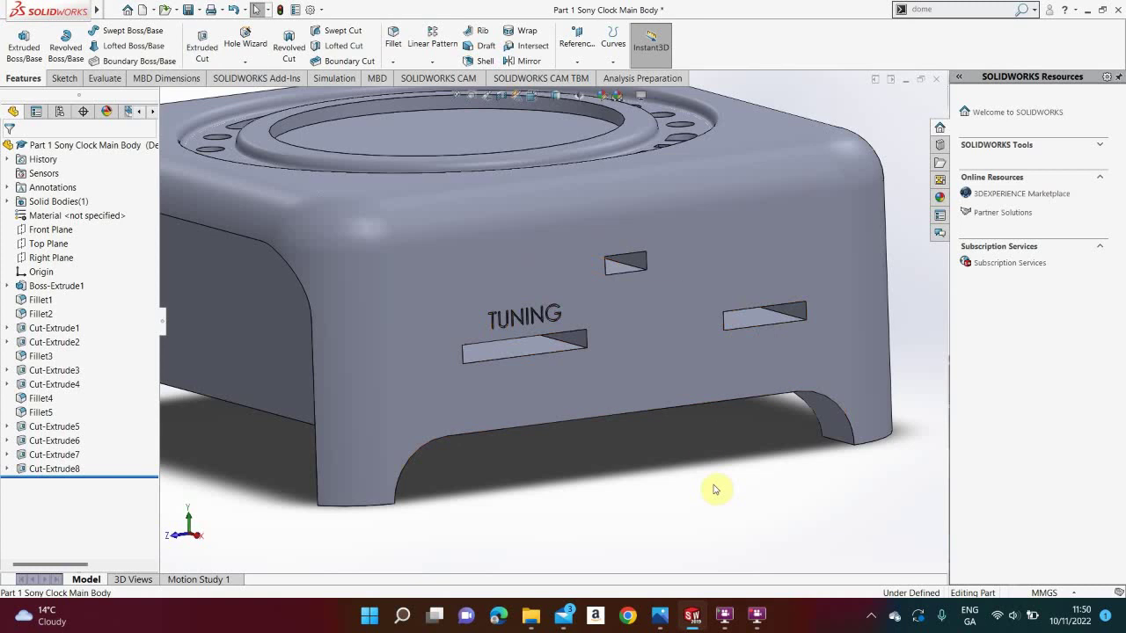
left_click(185, 10)
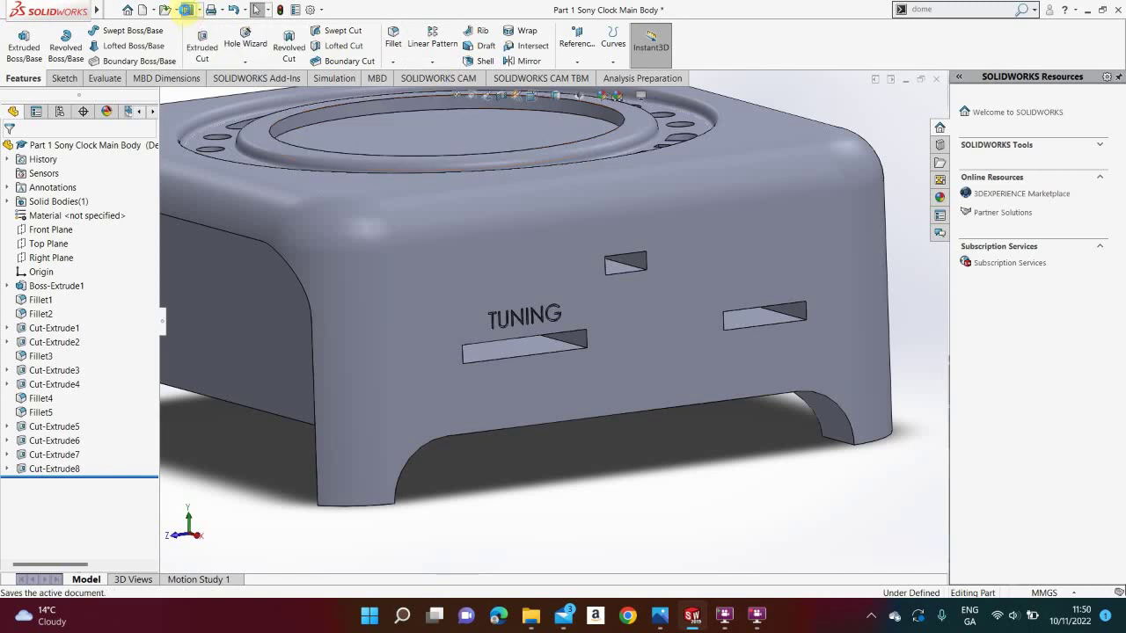
left_click(761, 616)
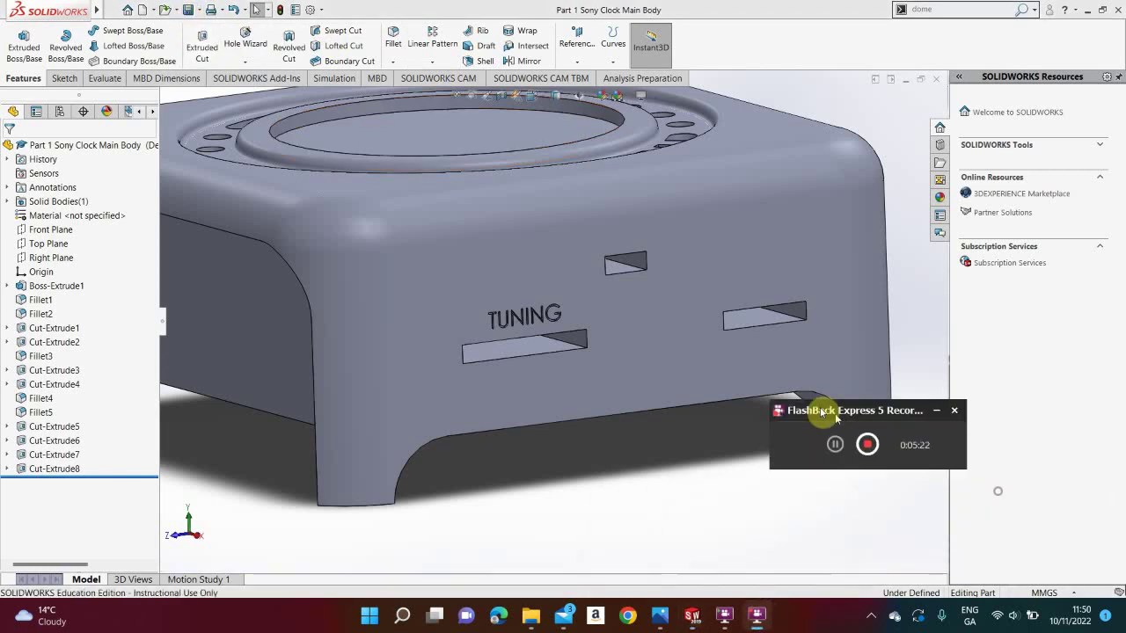